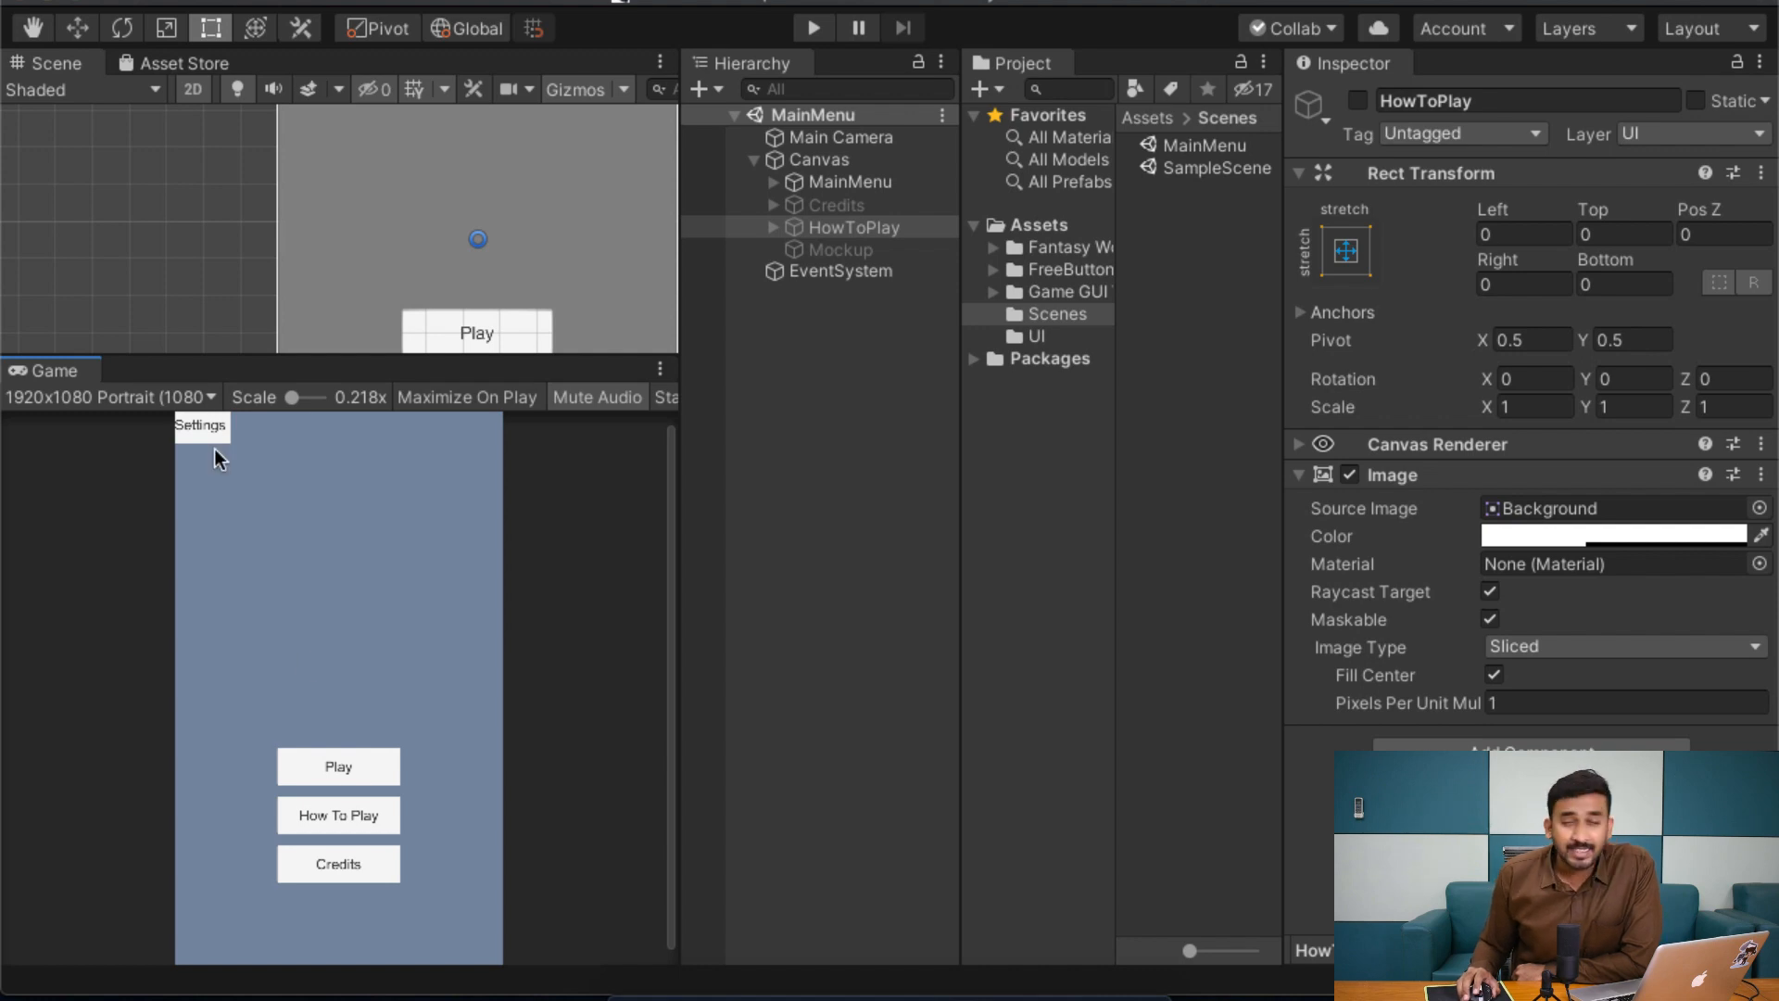
left_click(821, 207)
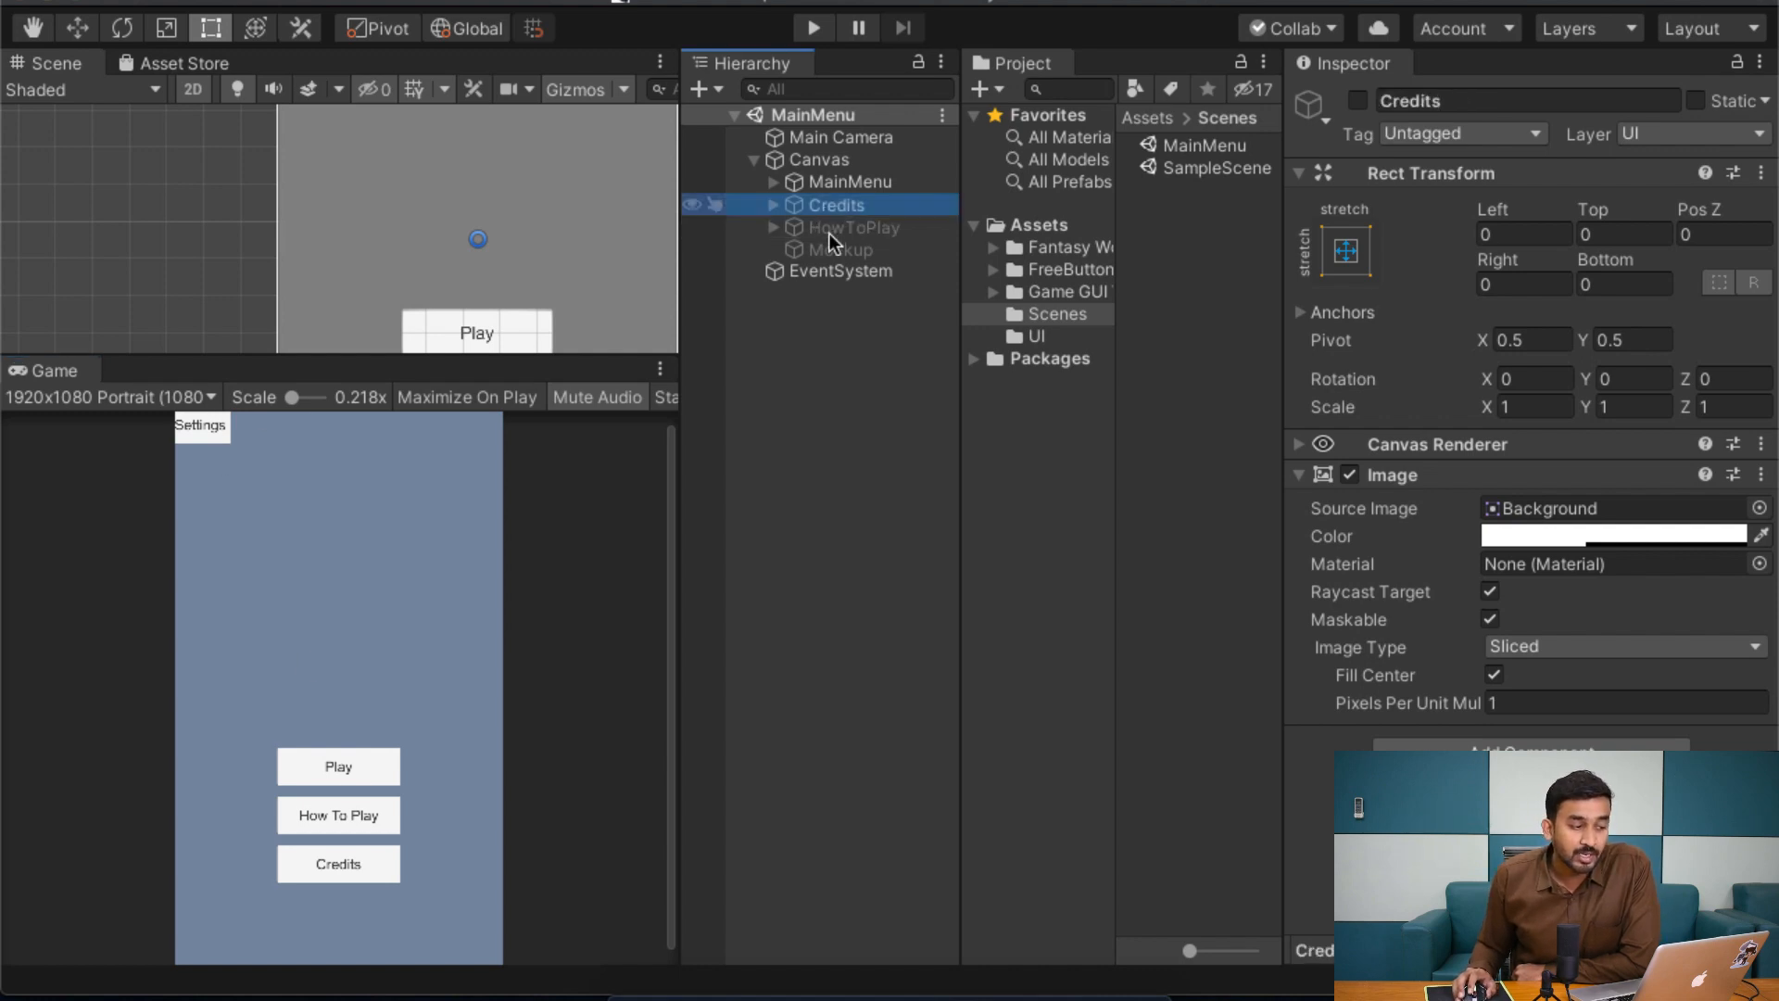
left_click(832, 248)
left_click(836, 226)
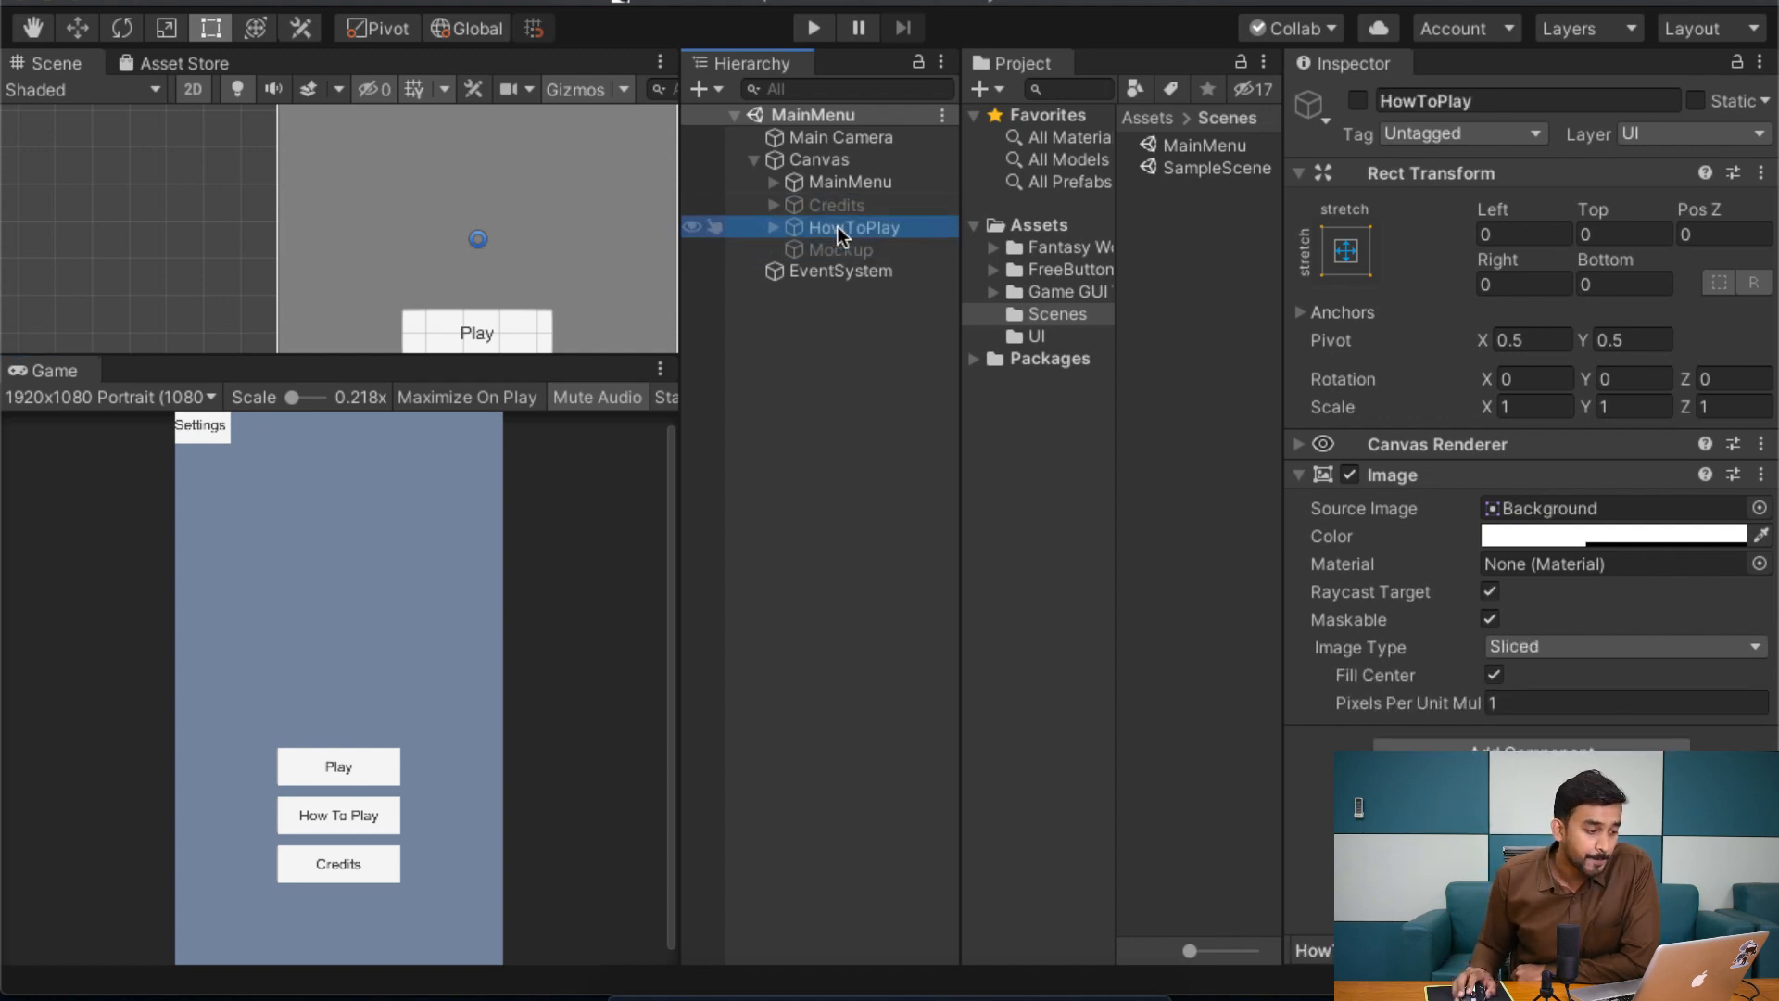
left_click(848, 182)
left_click(874, 229)
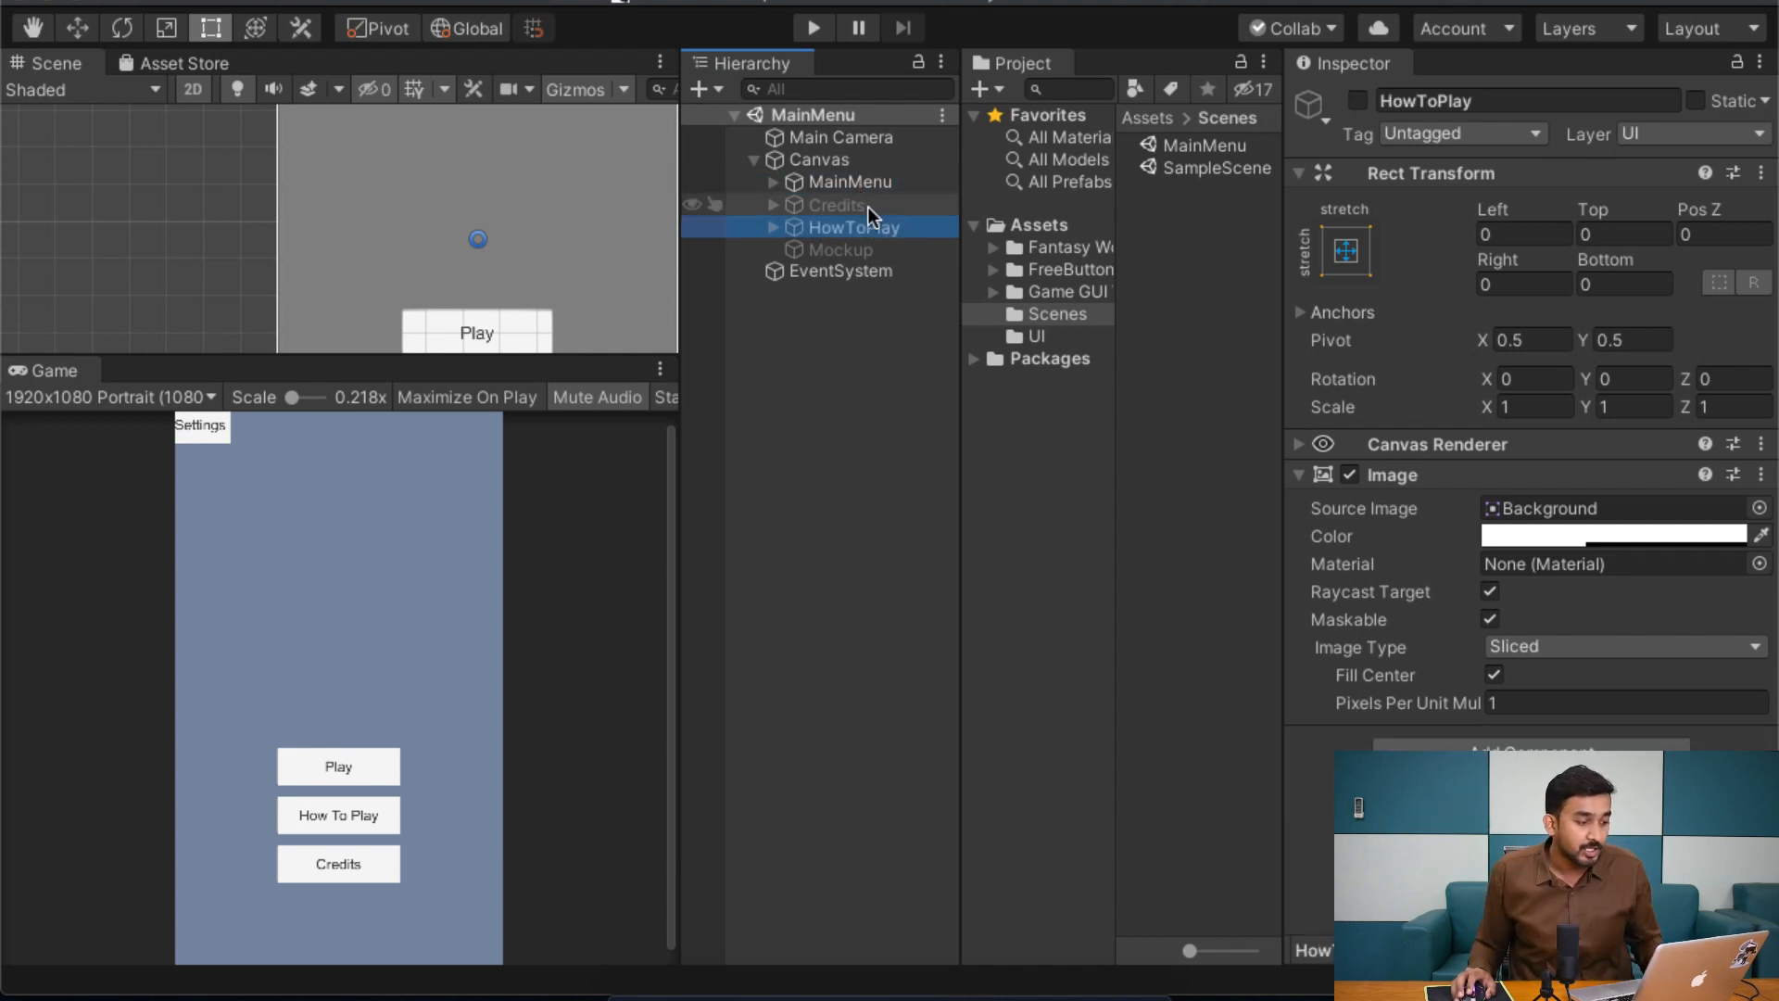
left_click(869, 208)
Step: Duplicate the HowToPlay panel under Canvas and move Mockup below the copy
left_click(896, 227)
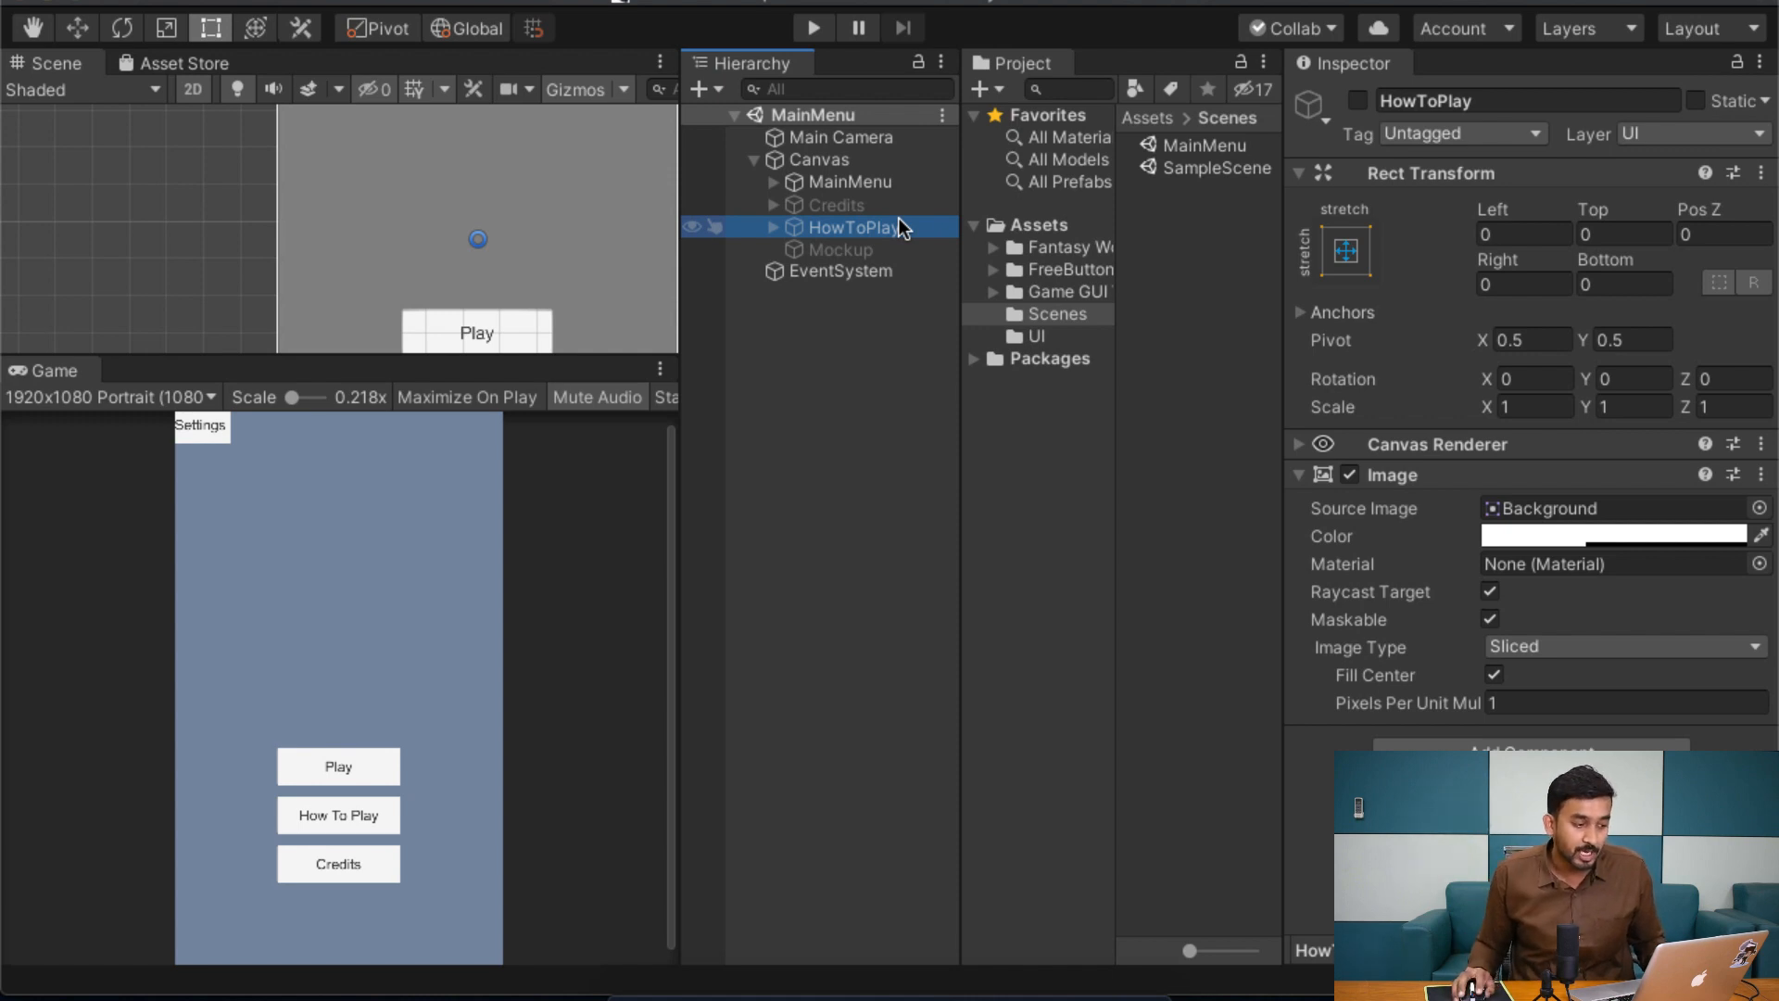
right_click(898, 227)
left_click(960, 336)
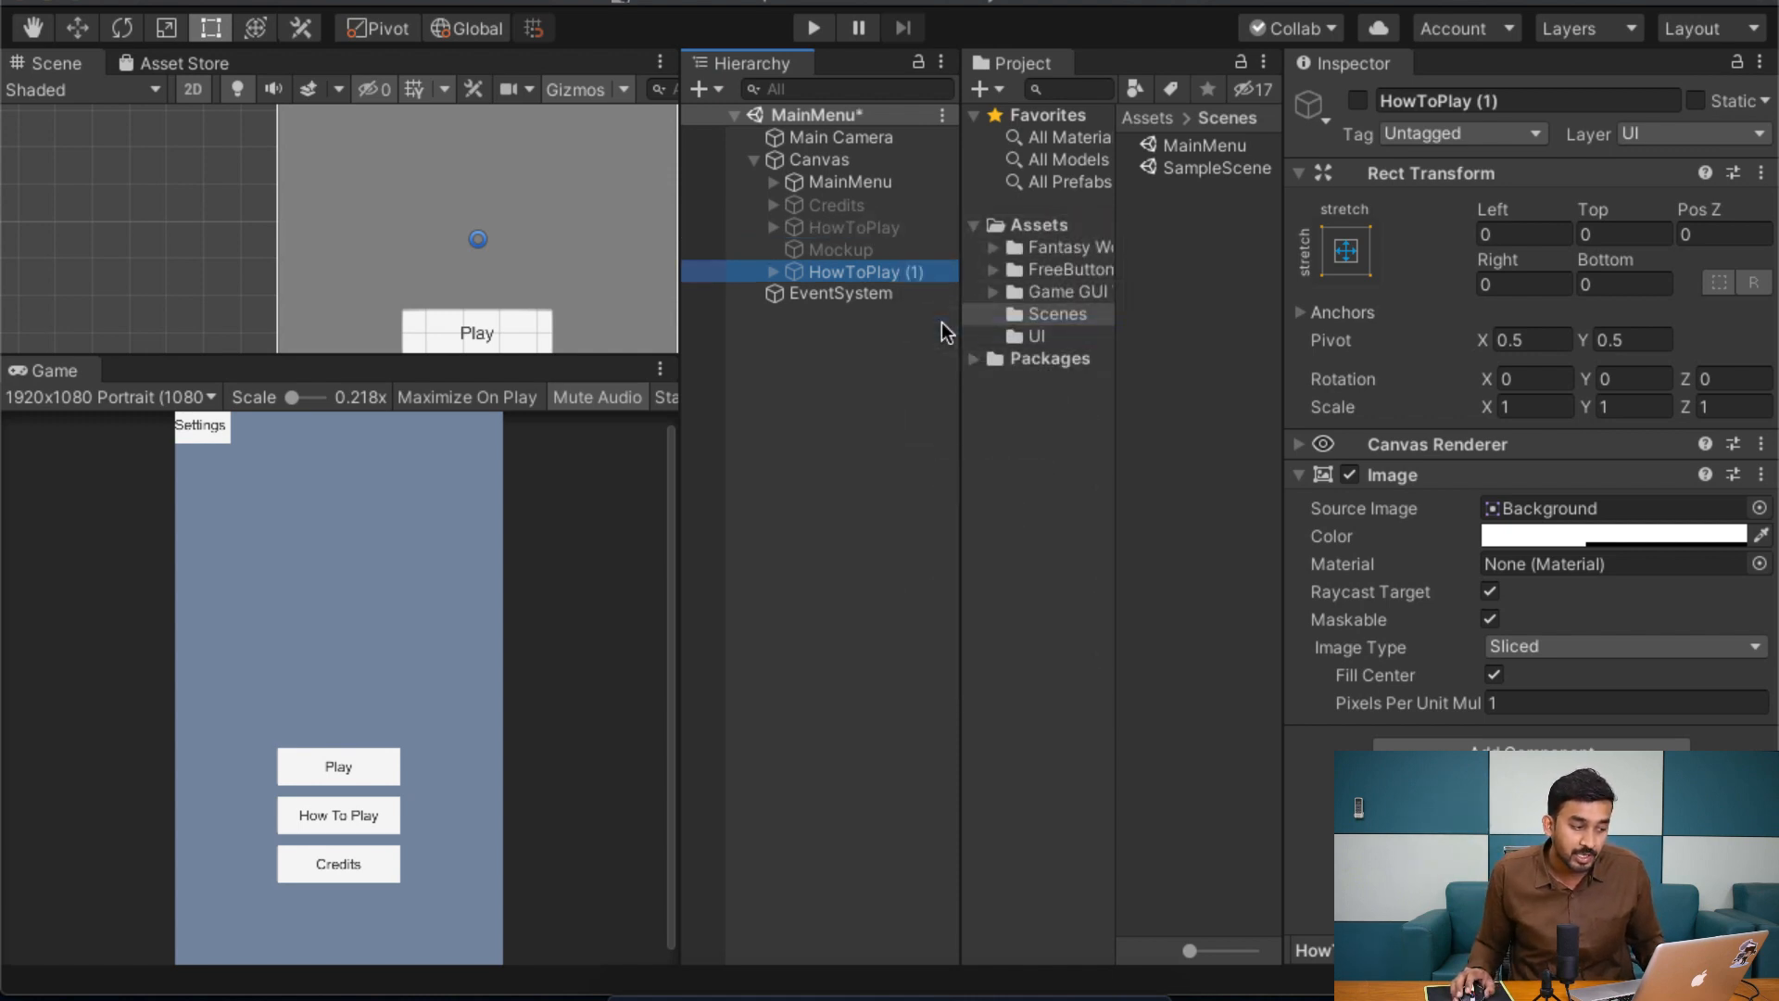
left_click(849, 252)
left_click_drag(849, 254, 854, 284)
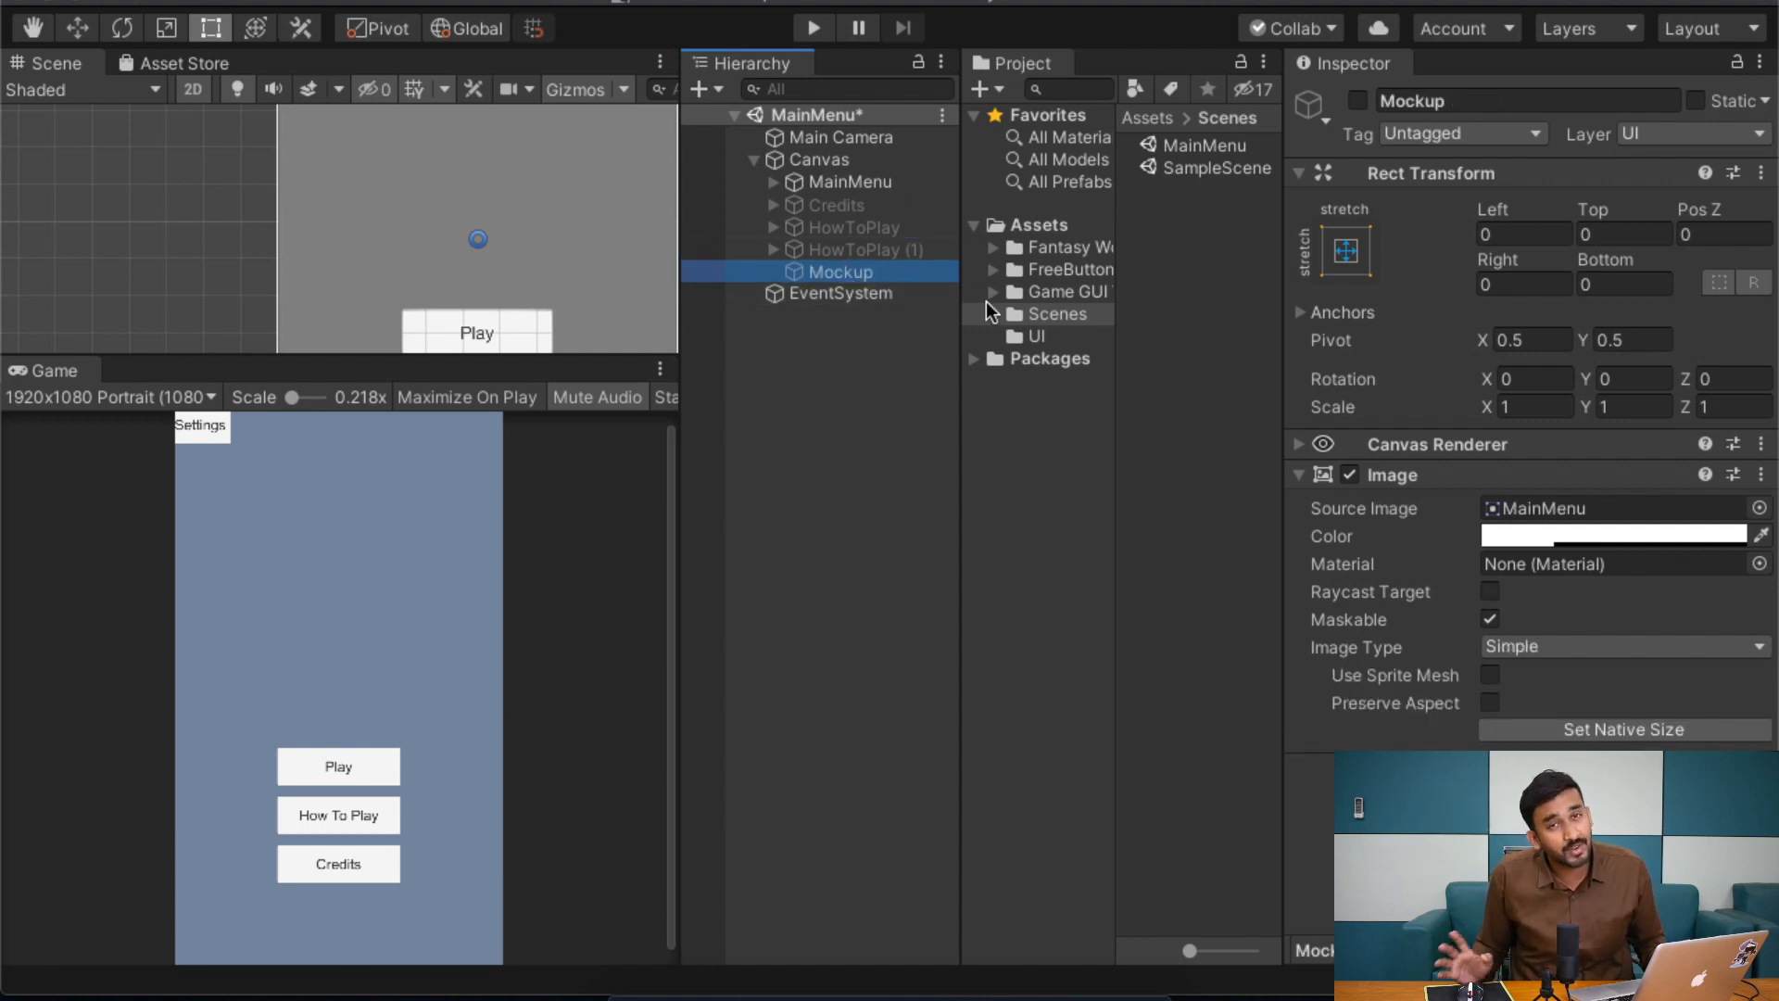
Step: Rename the duplicated HowToPlay panel as Settings
left_click(889, 248)
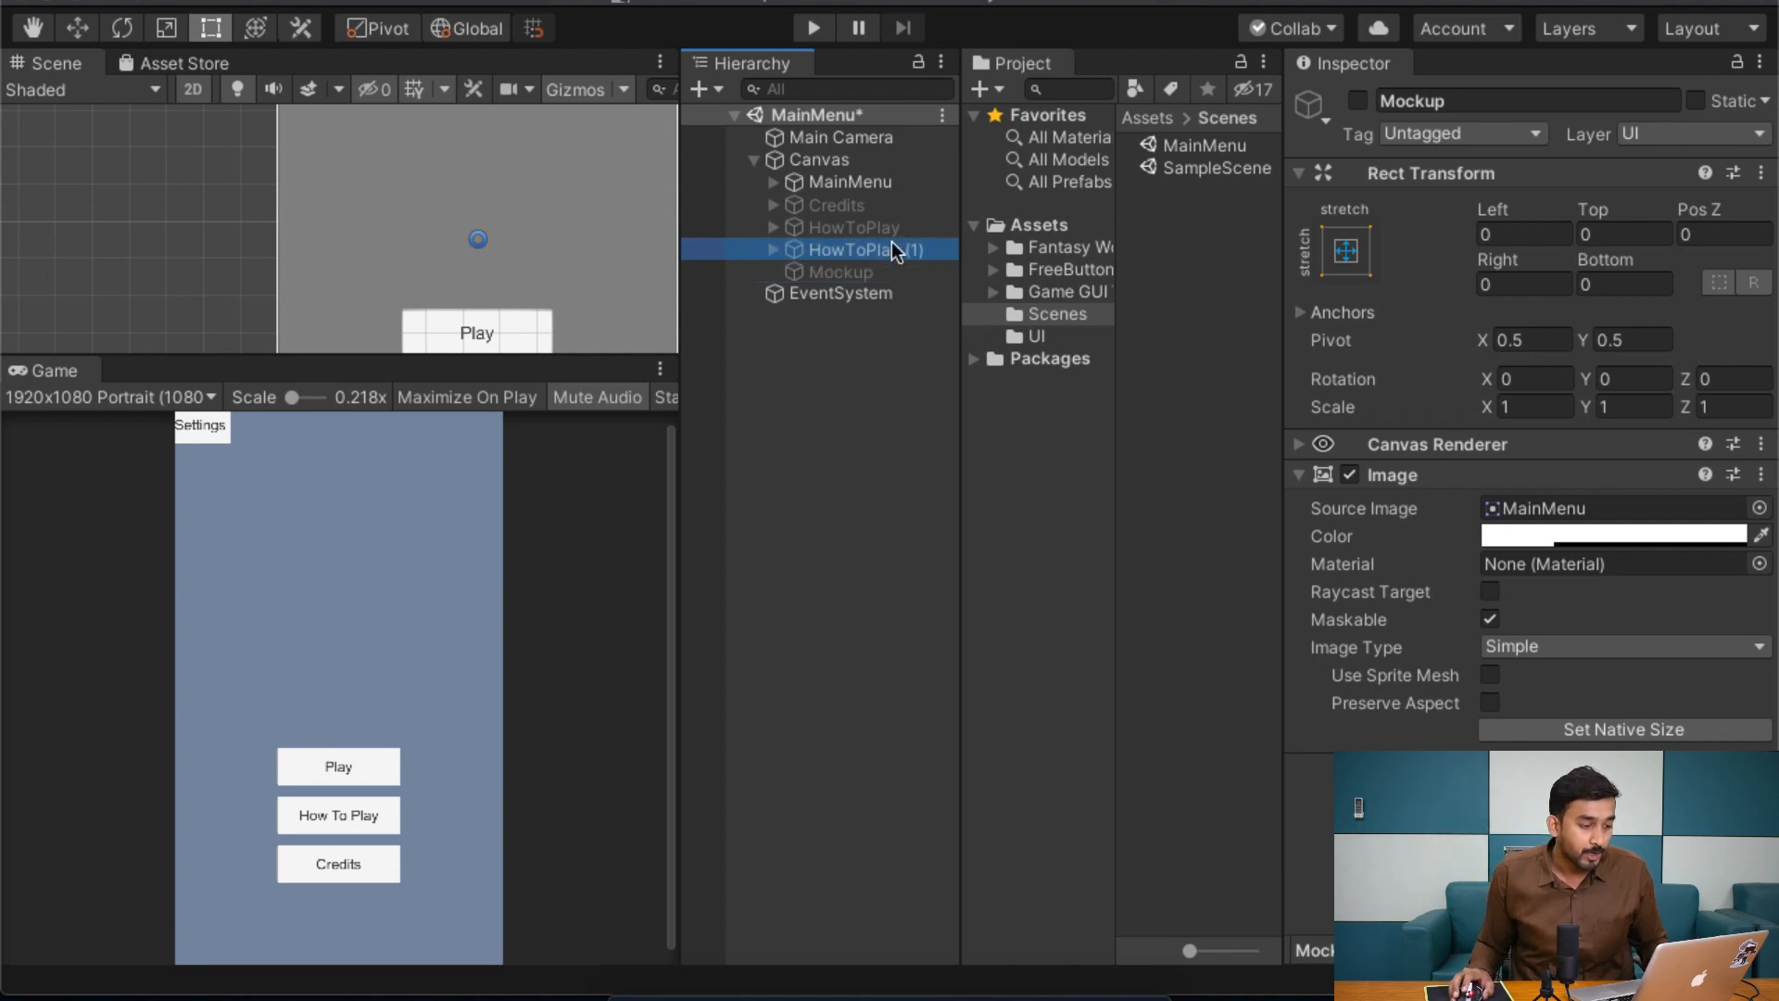
left_click(1606, 105)
type("S")
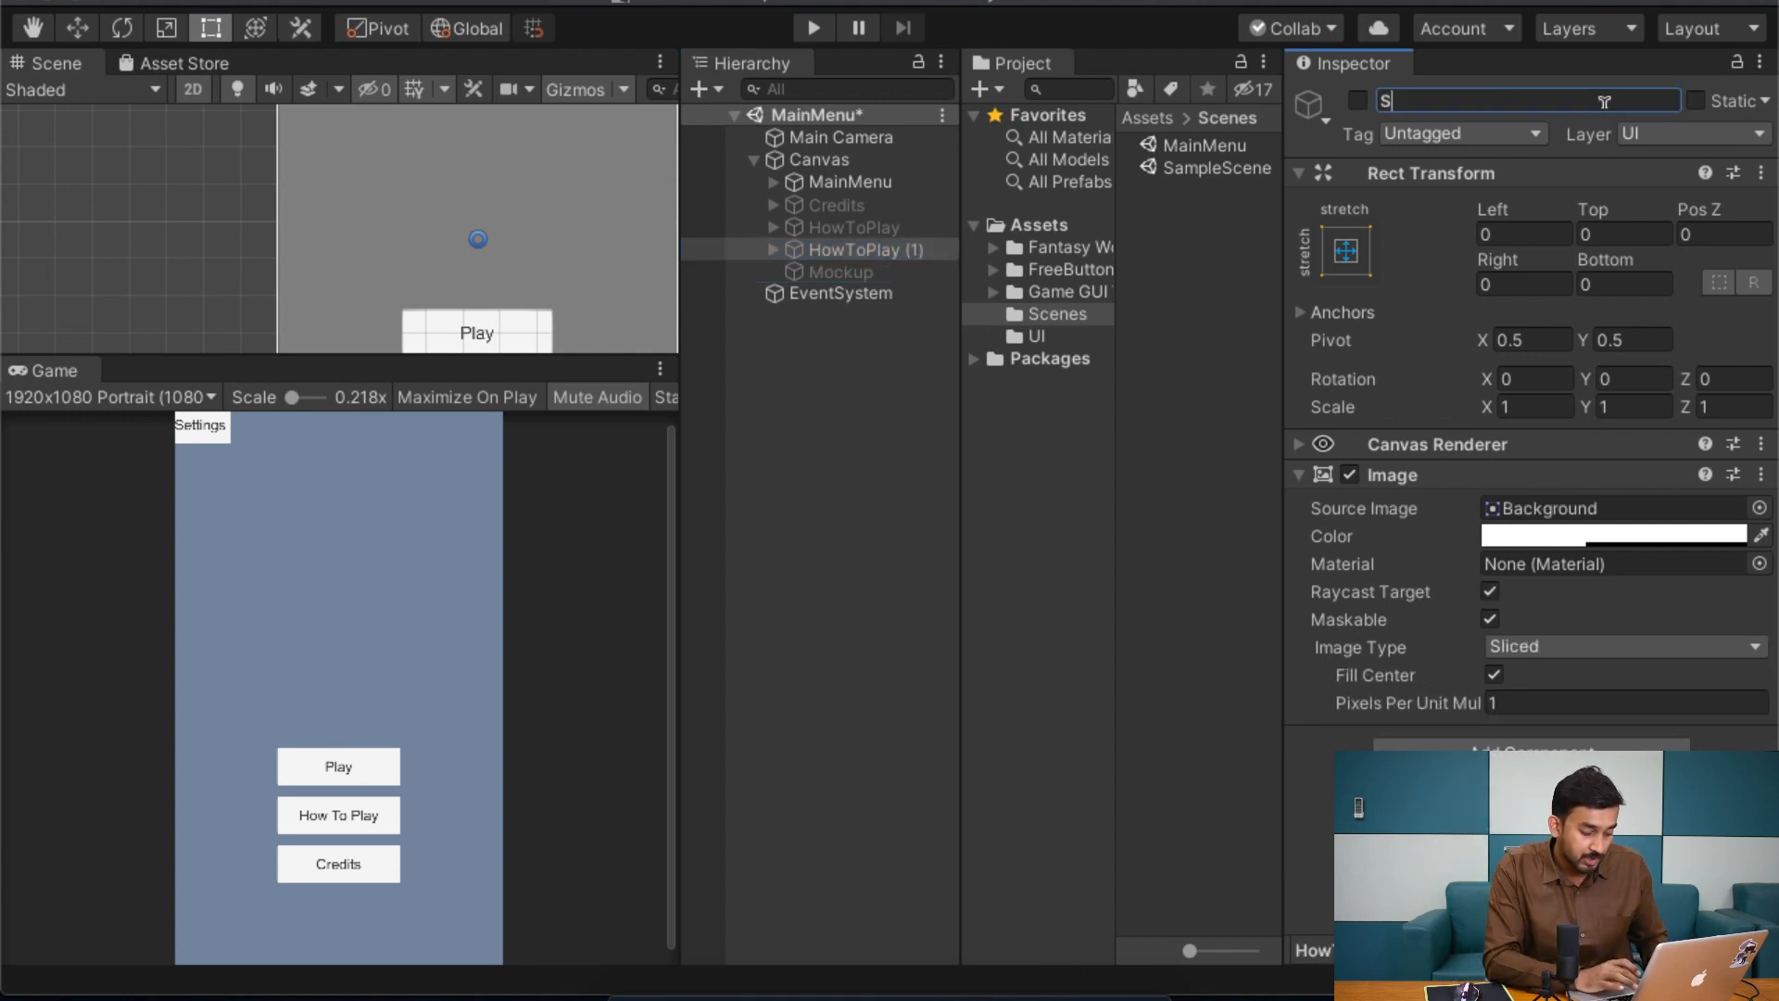
type("ettings")
key("Return")
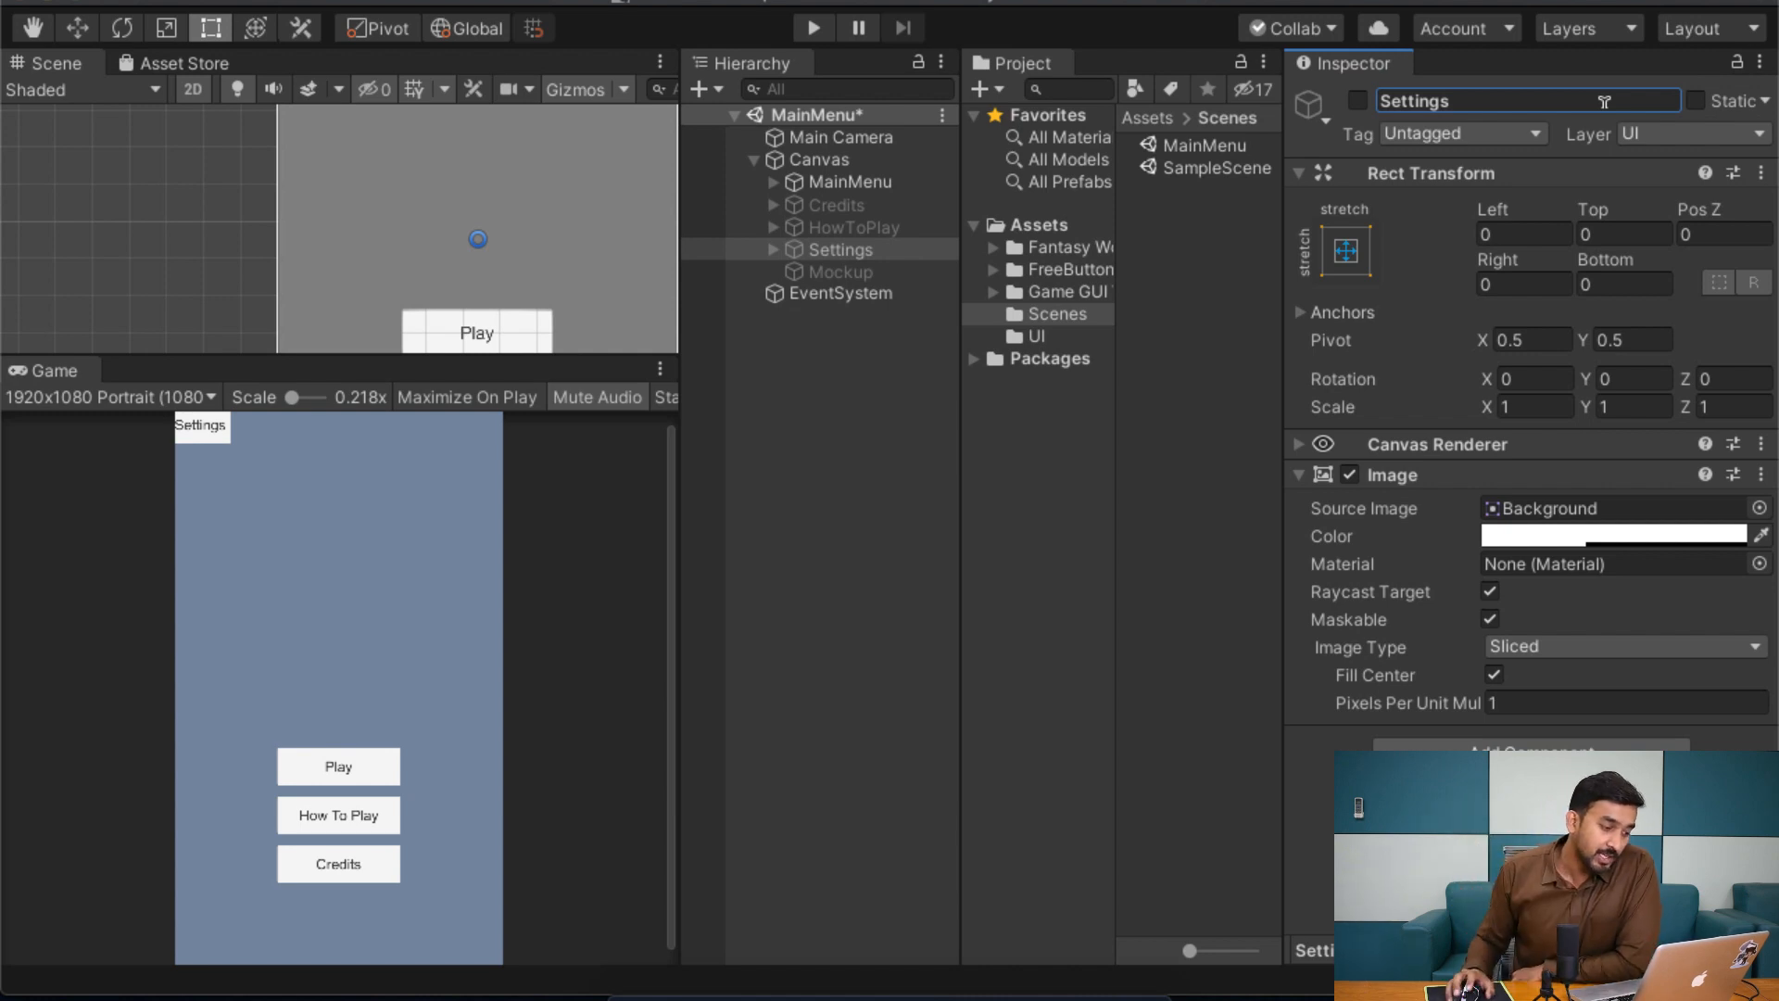
left_click(500, 589)
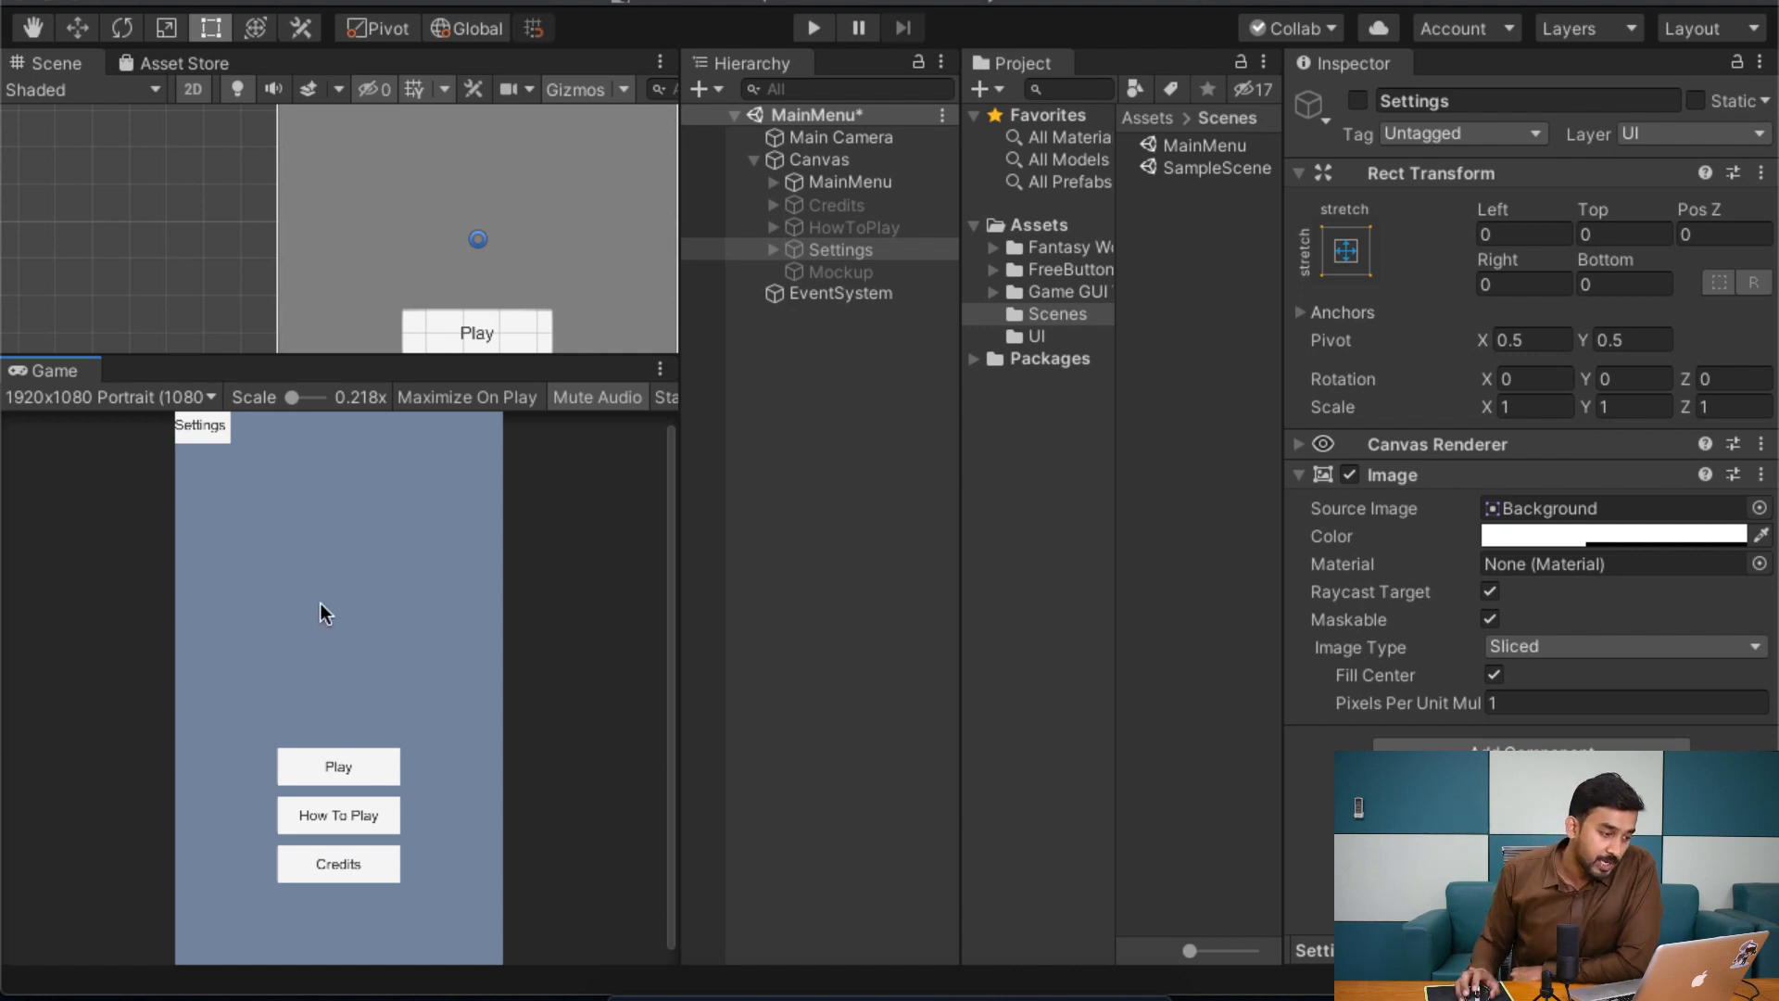
Step: Run the game, try the Play button, and switch the active panel from MainMenu to Credits
left_click(812, 28)
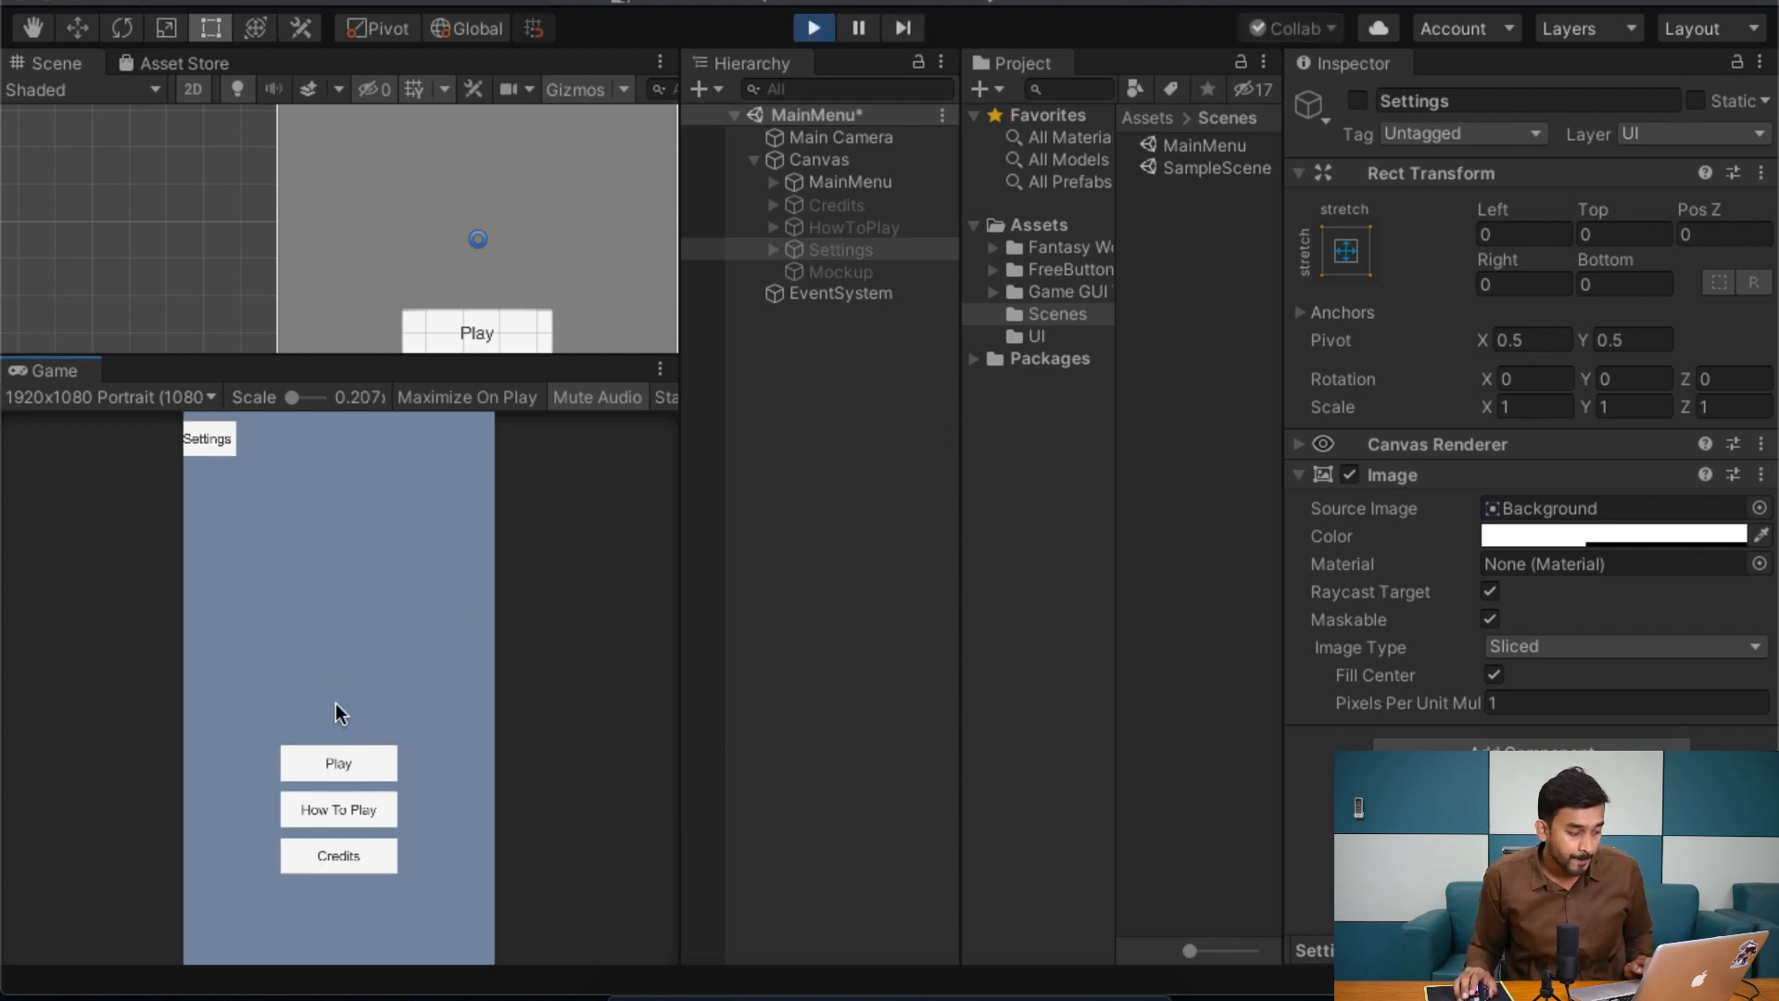
left_click(370, 769)
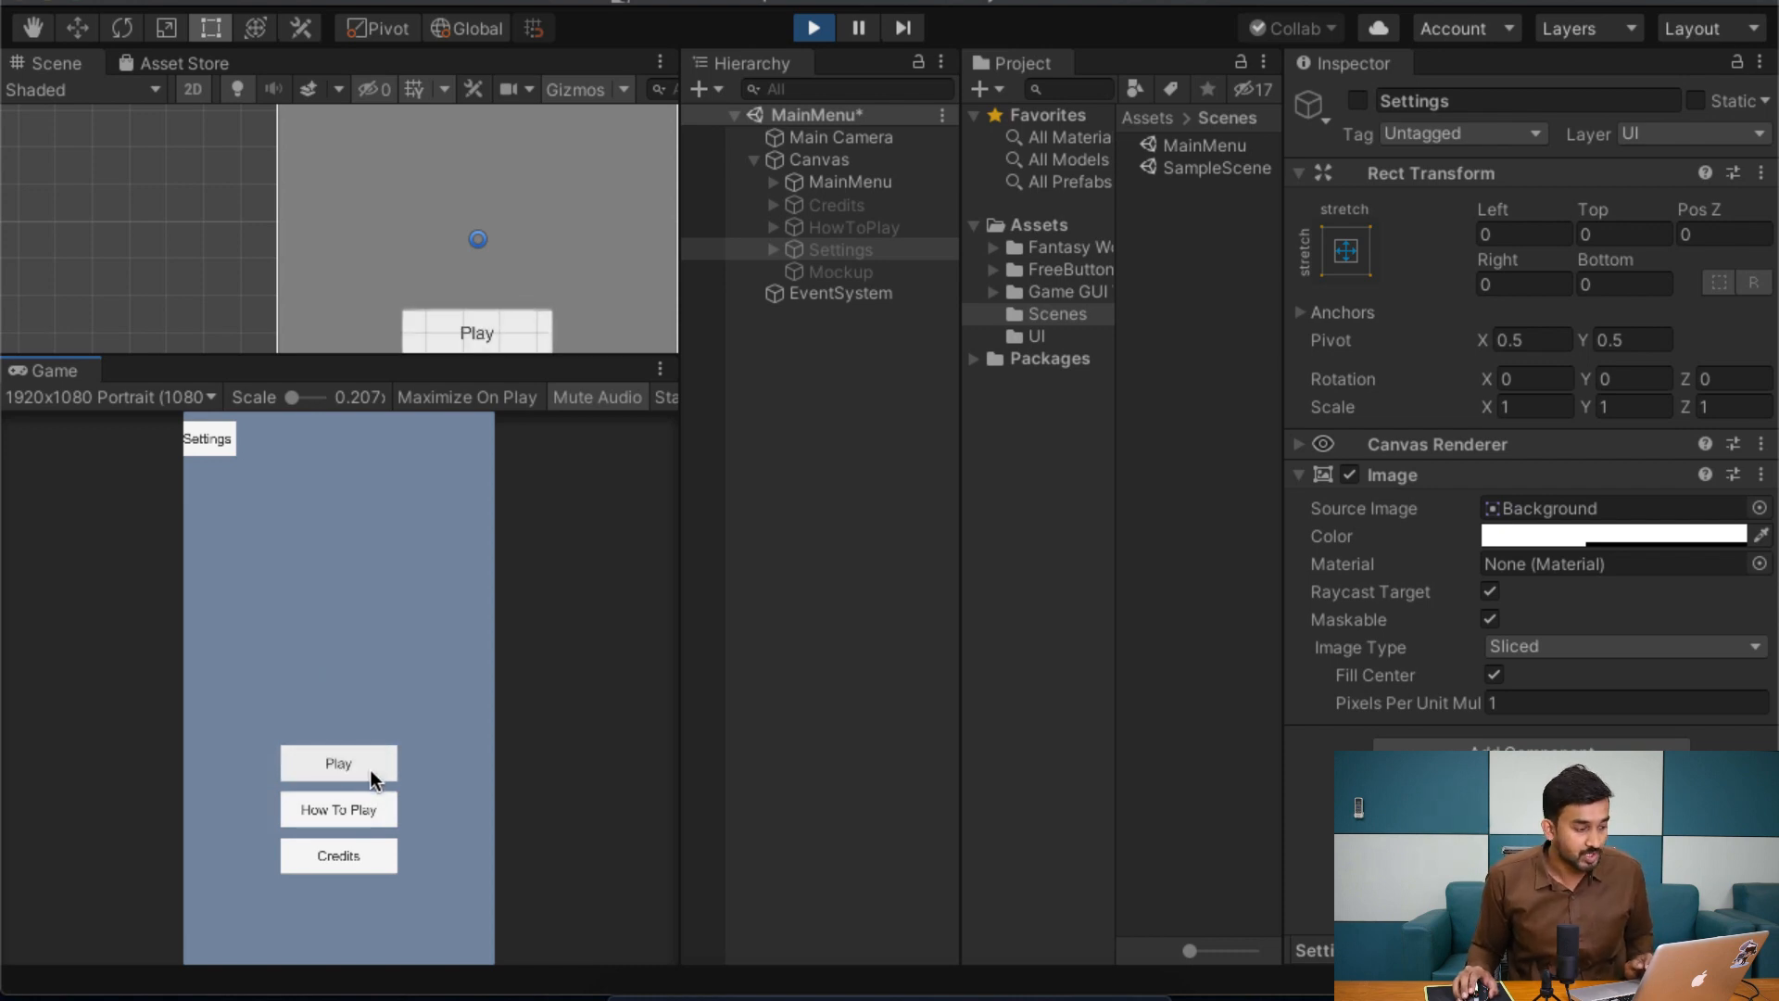
left_click(834, 183)
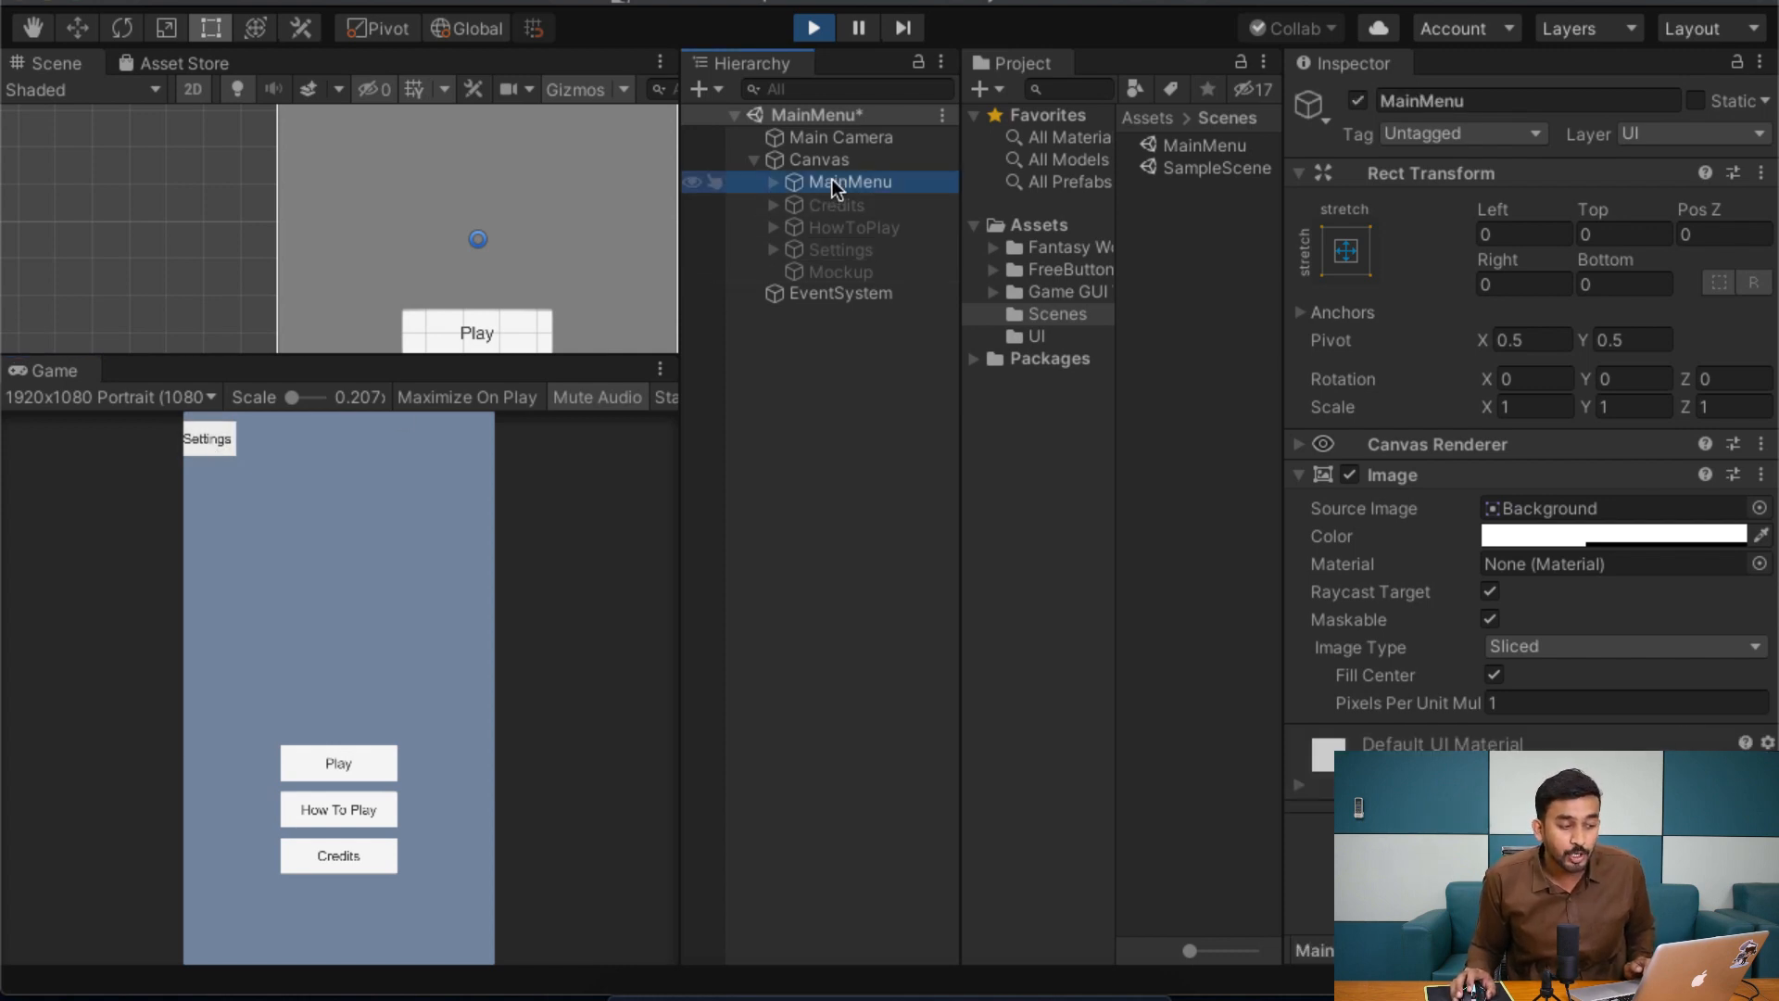
left_click(1358, 102)
left_click(891, 205)
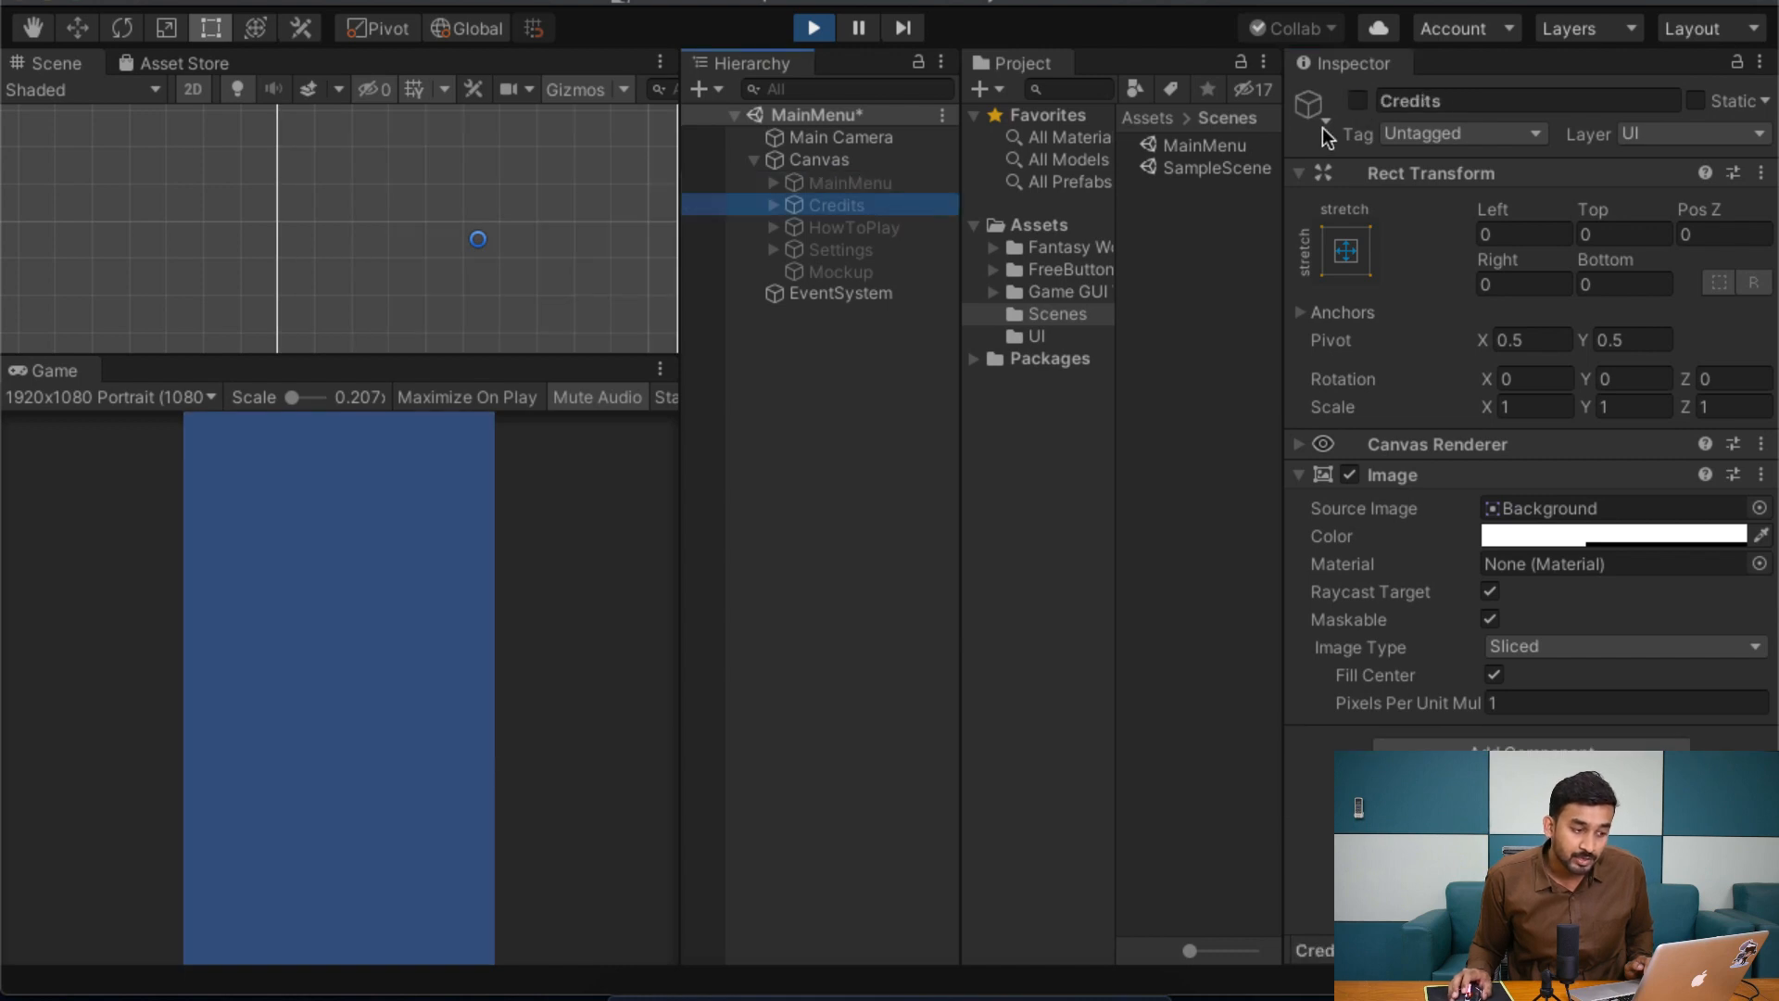
left_click(1358, 102)
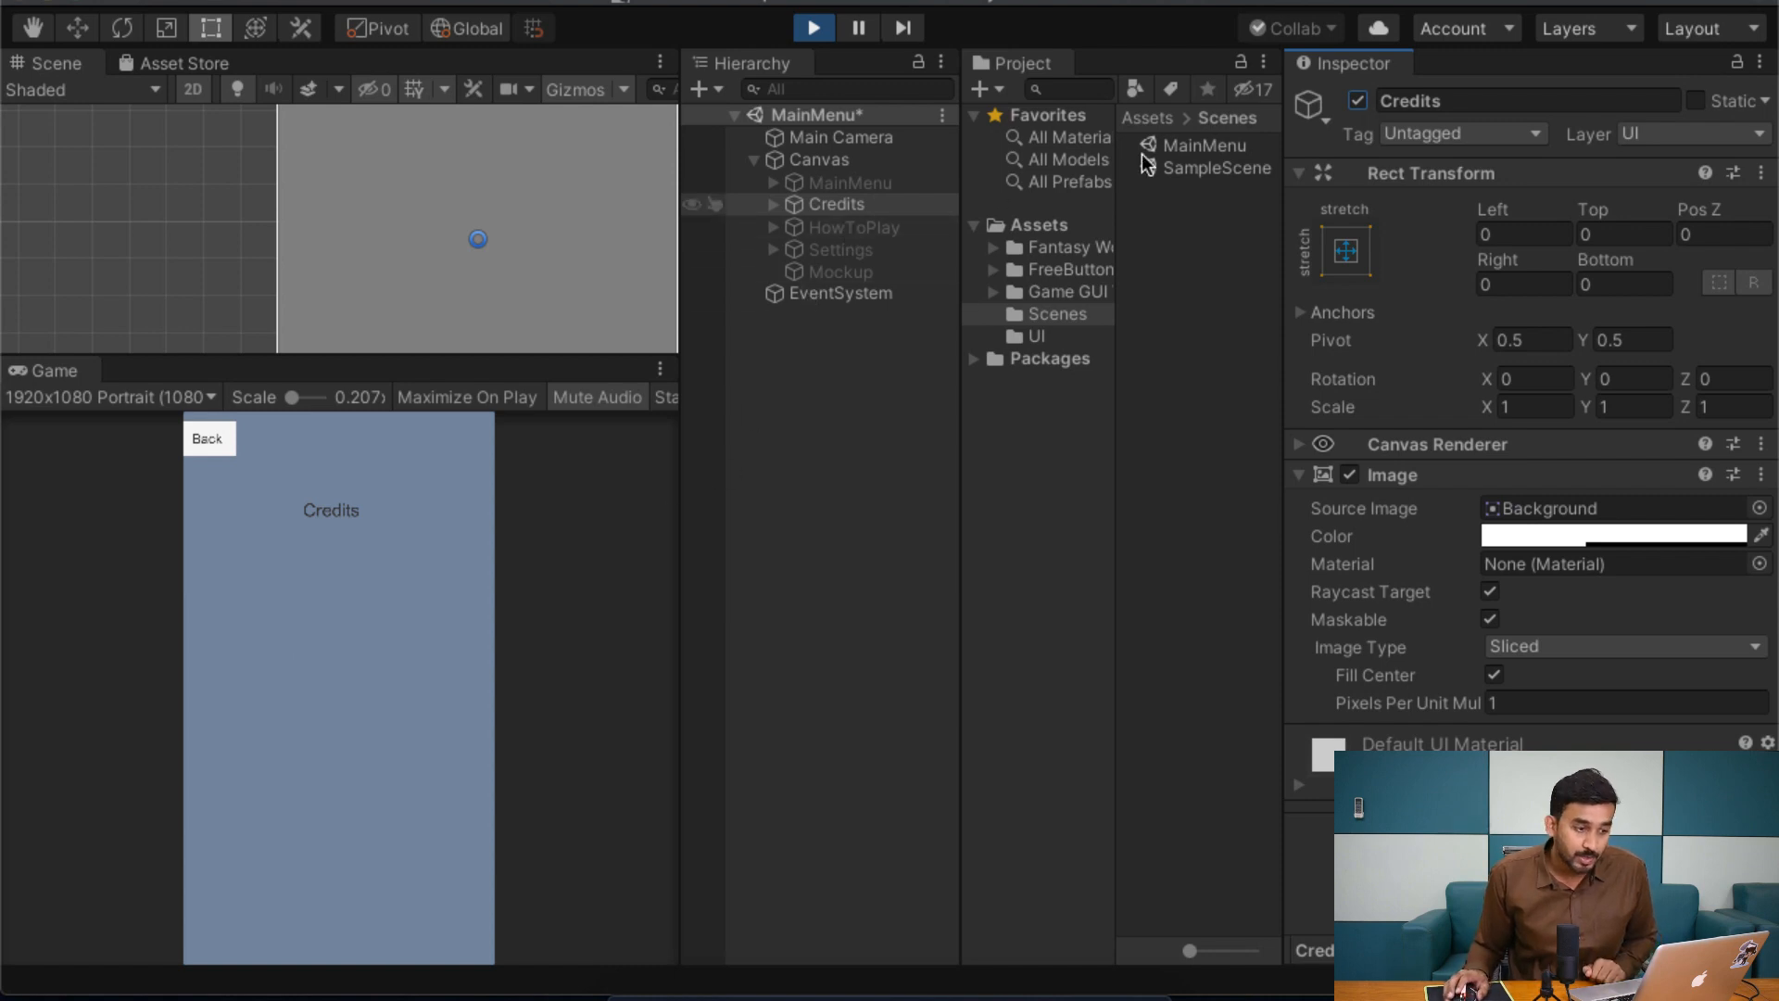
Step: Switch the active panel from Credits to HowToPlay in the running game and stop play mode
left_click(1358, 101)
left_click(896, 226)
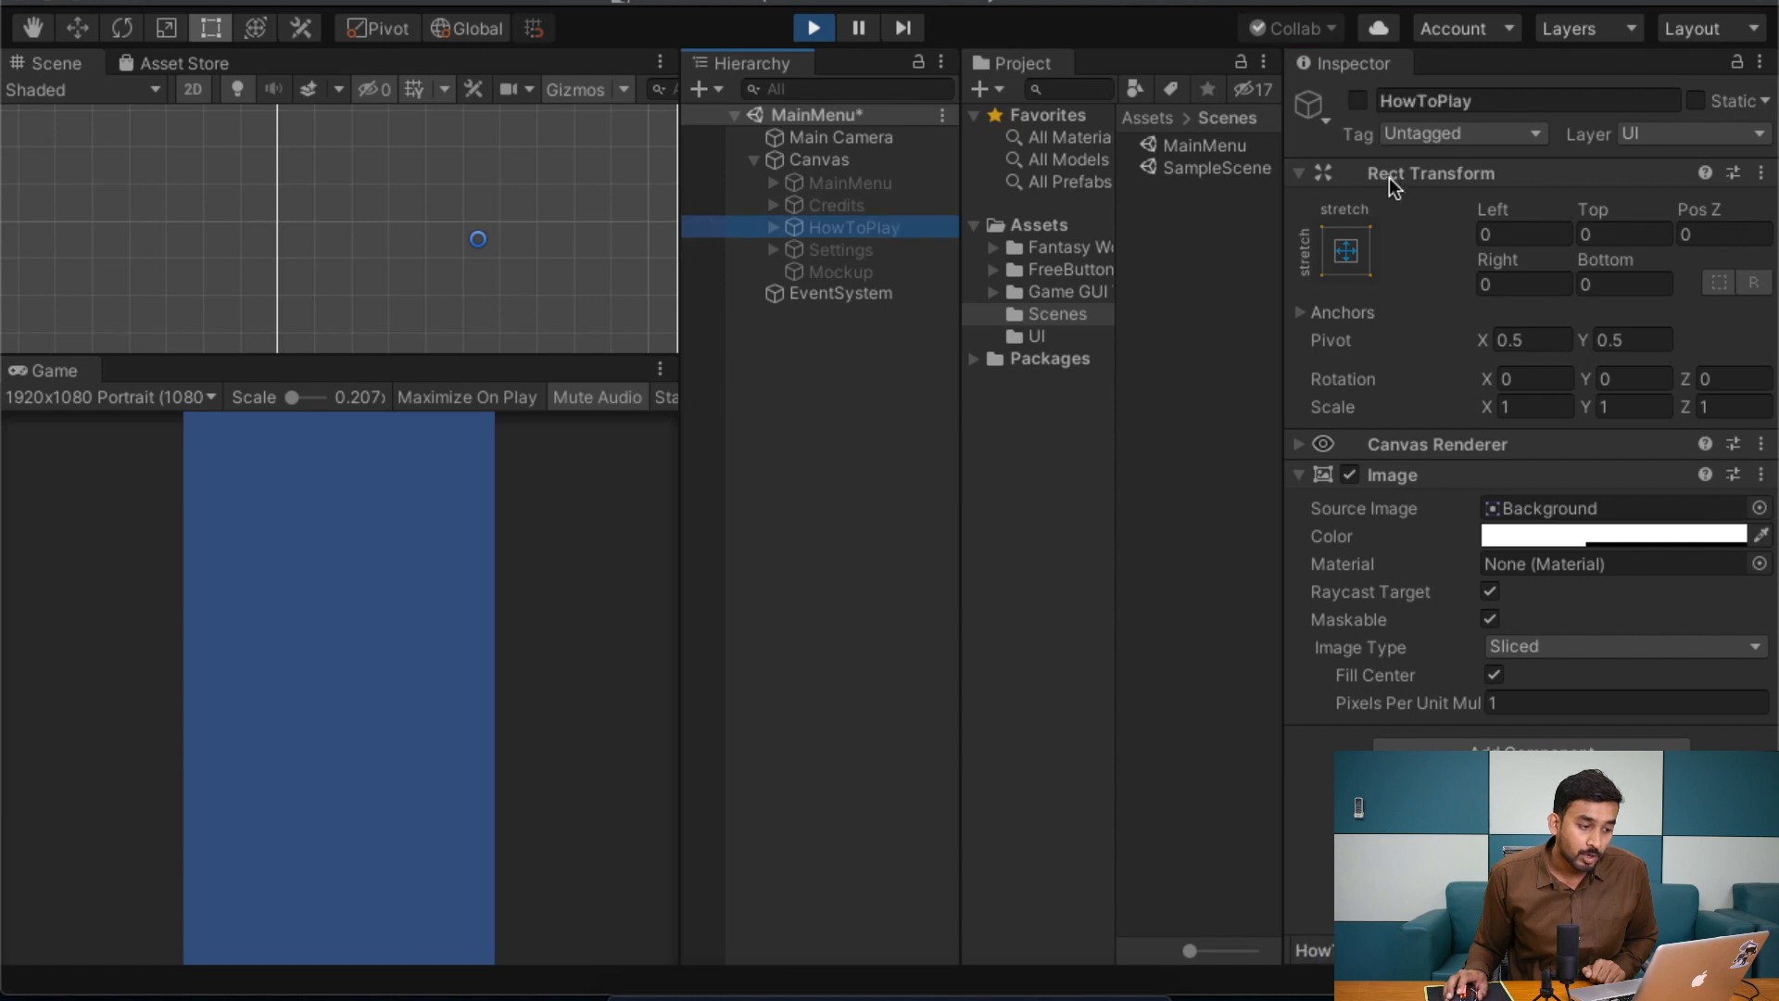
left_click(1360, 100)
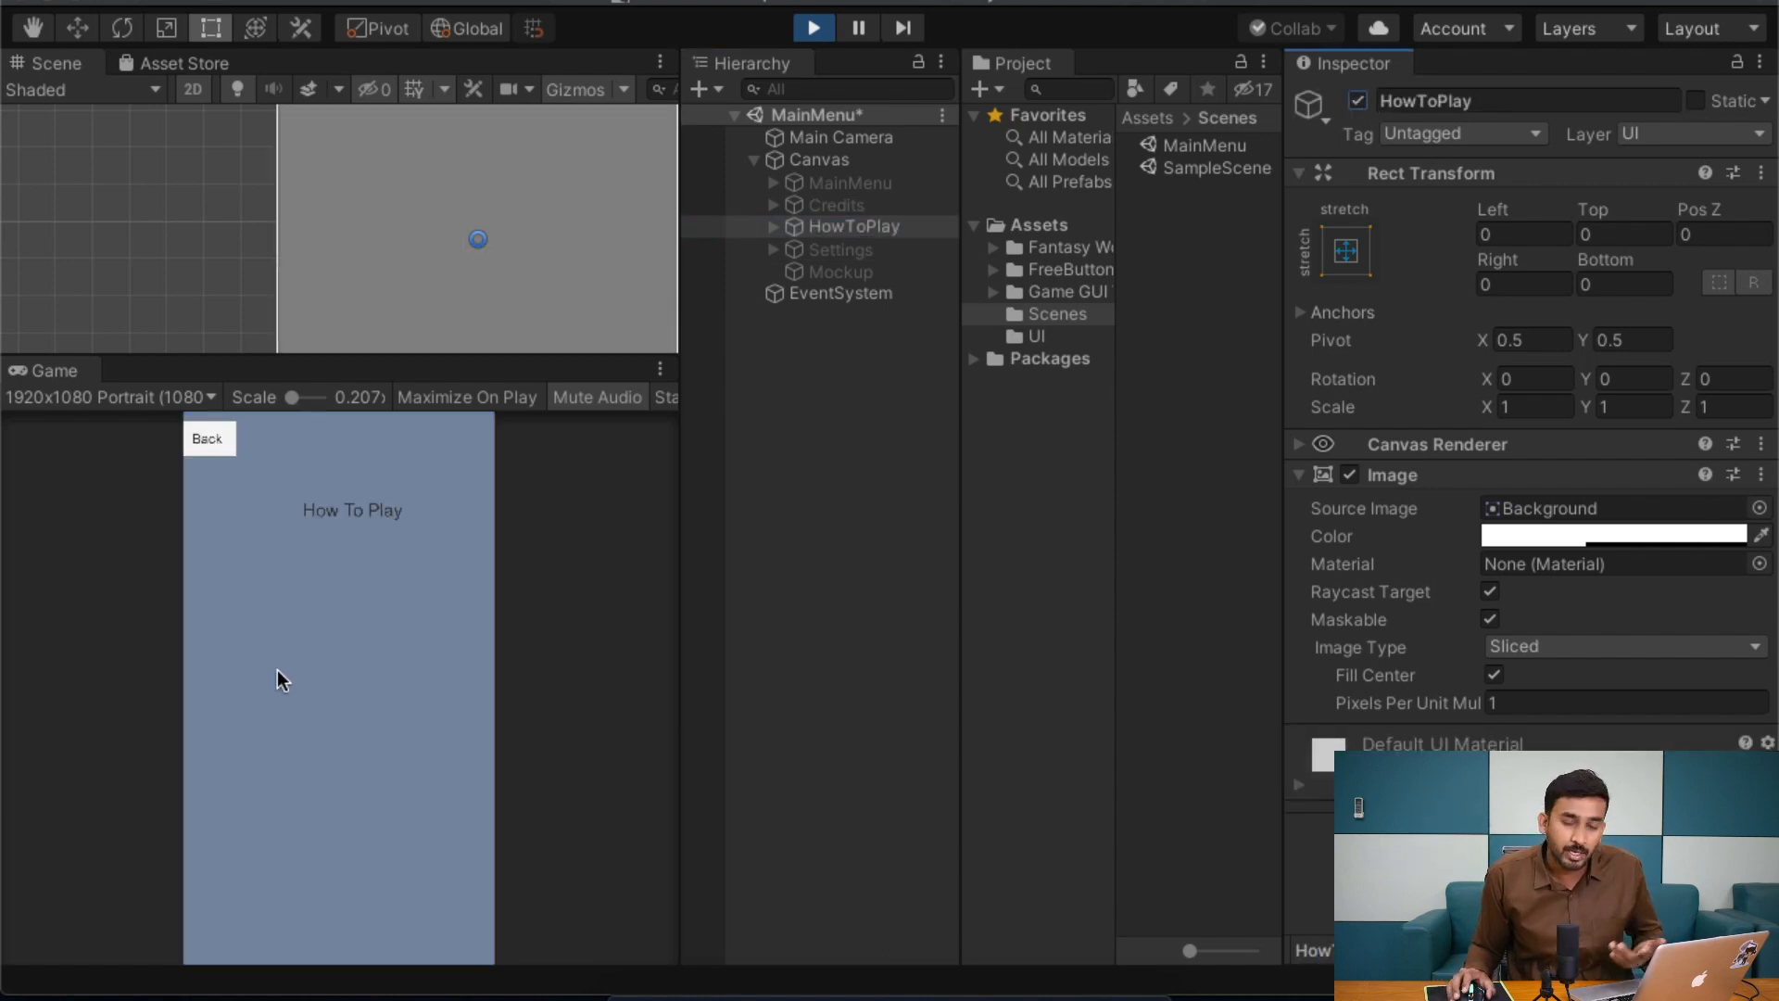
left_click(331, 586)
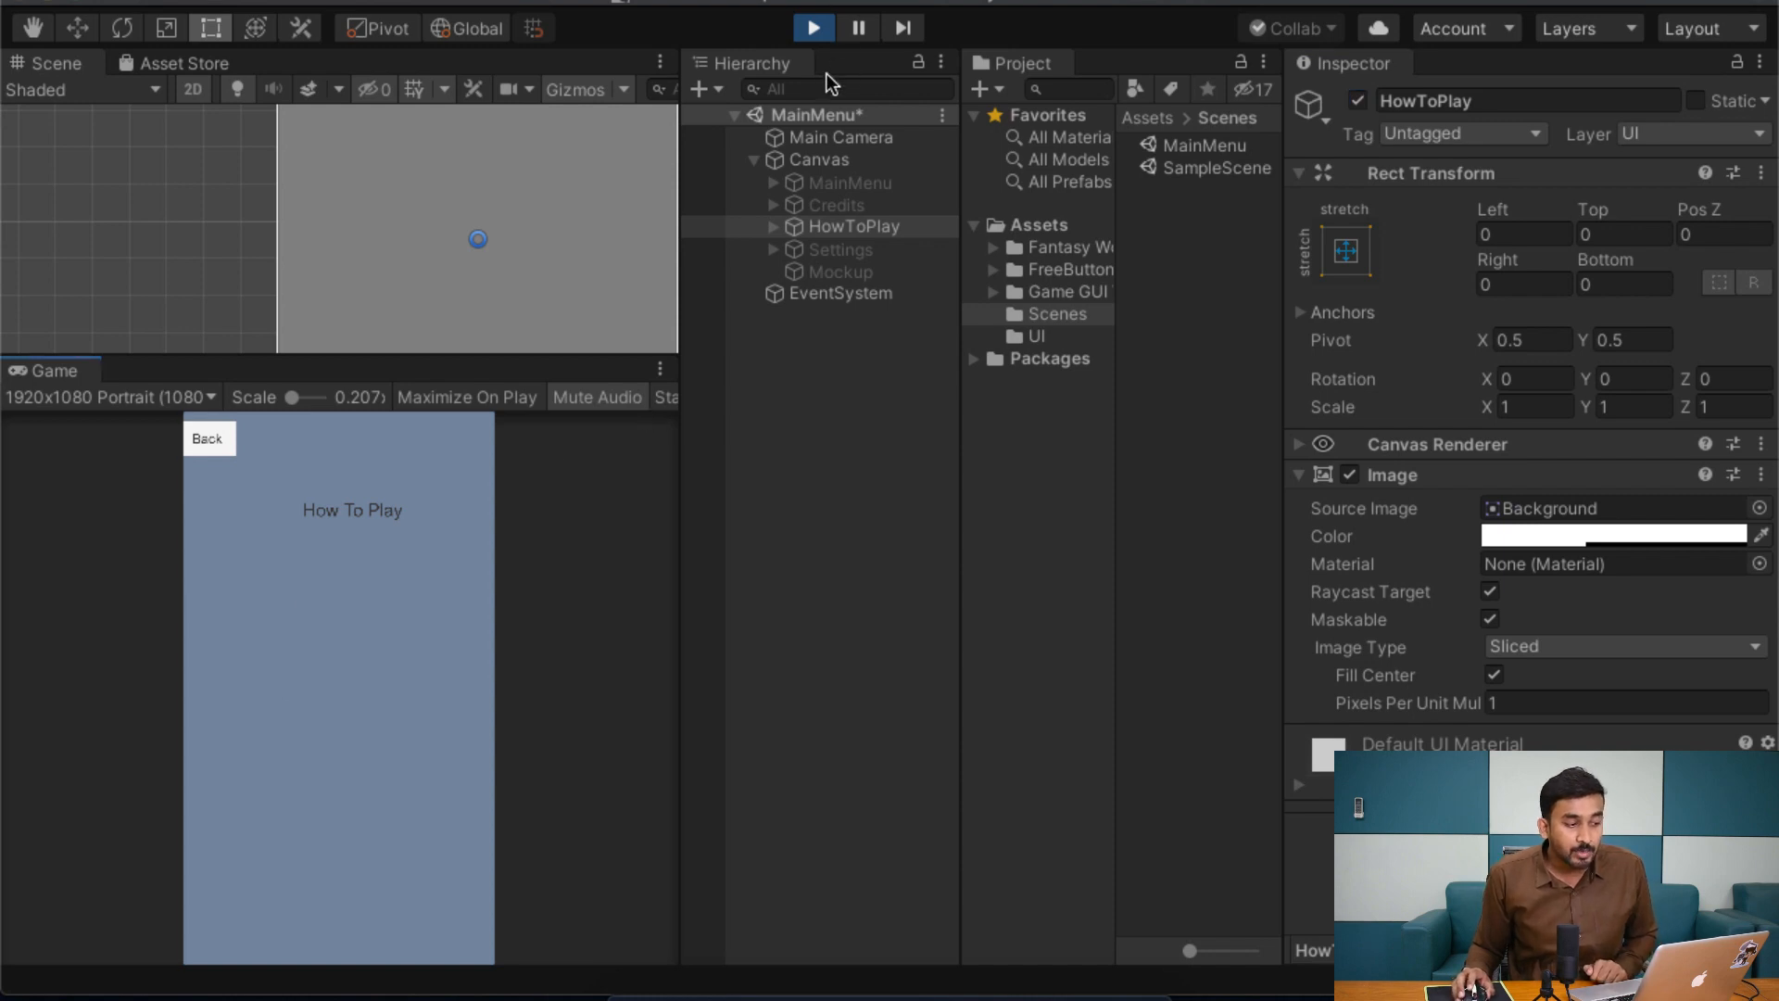
left_click(817, 27)
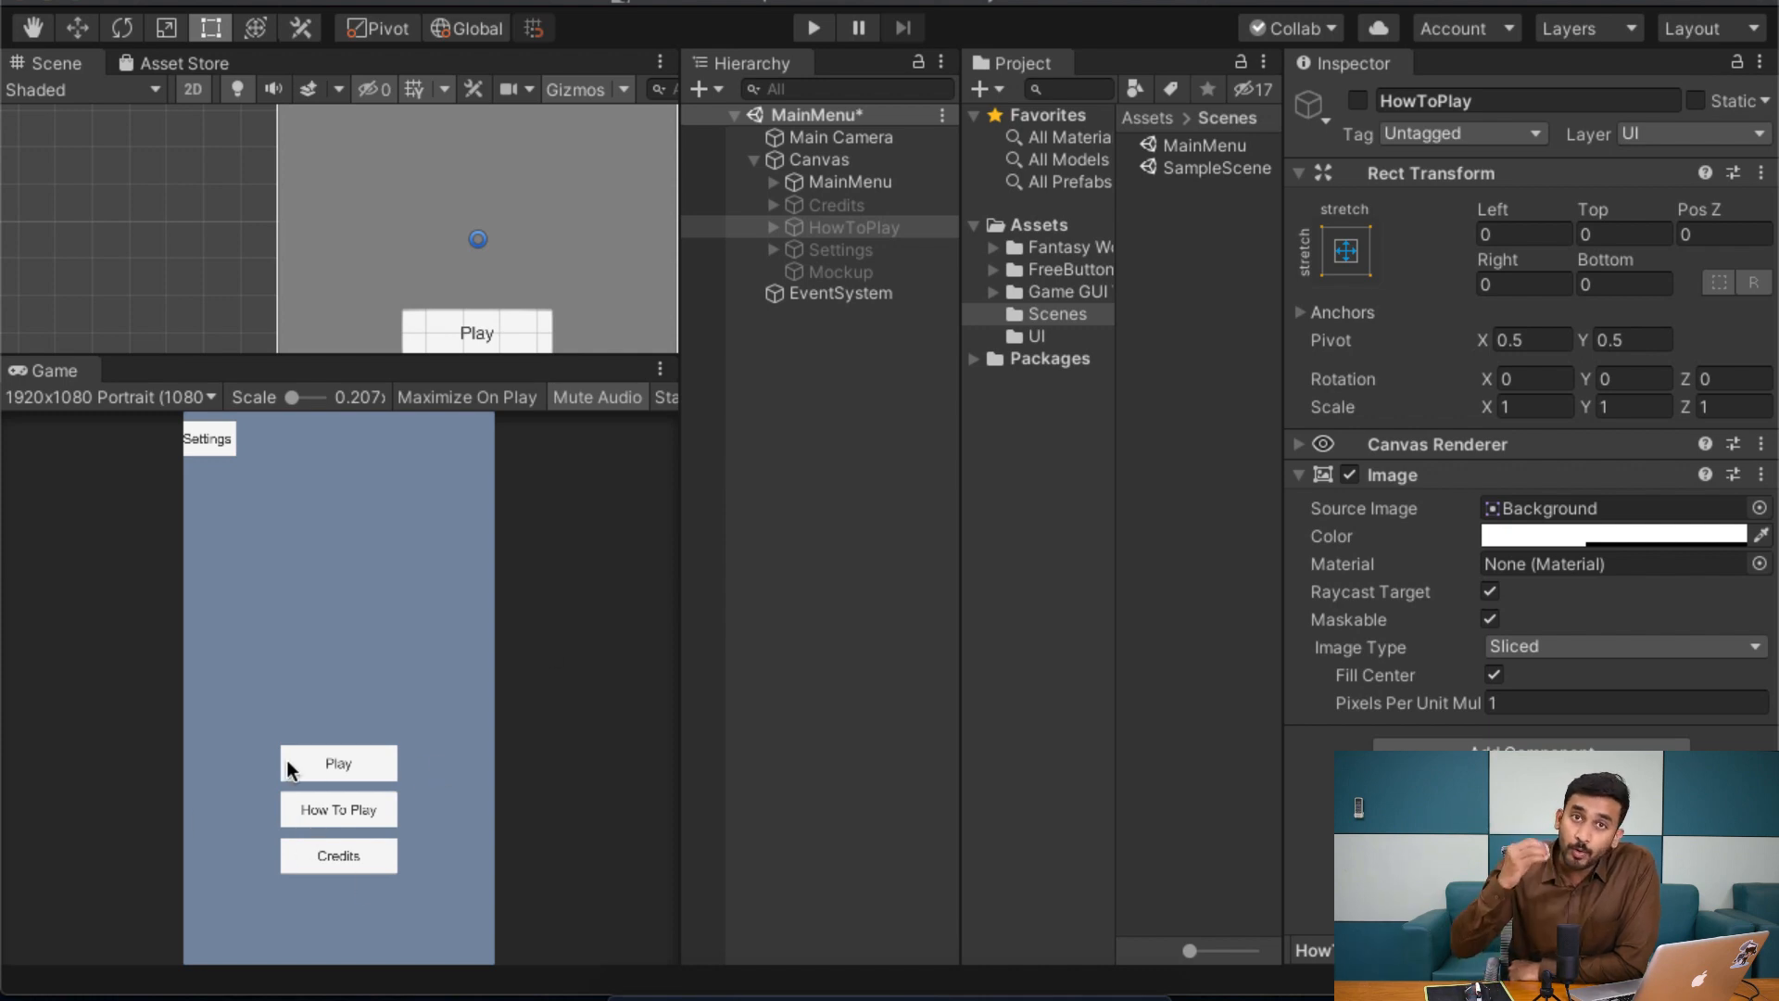
Step: Deactivate the MainMenu panel and activate the HowToPlay panel to preview that screen in edit mode
left_click(316, 813)
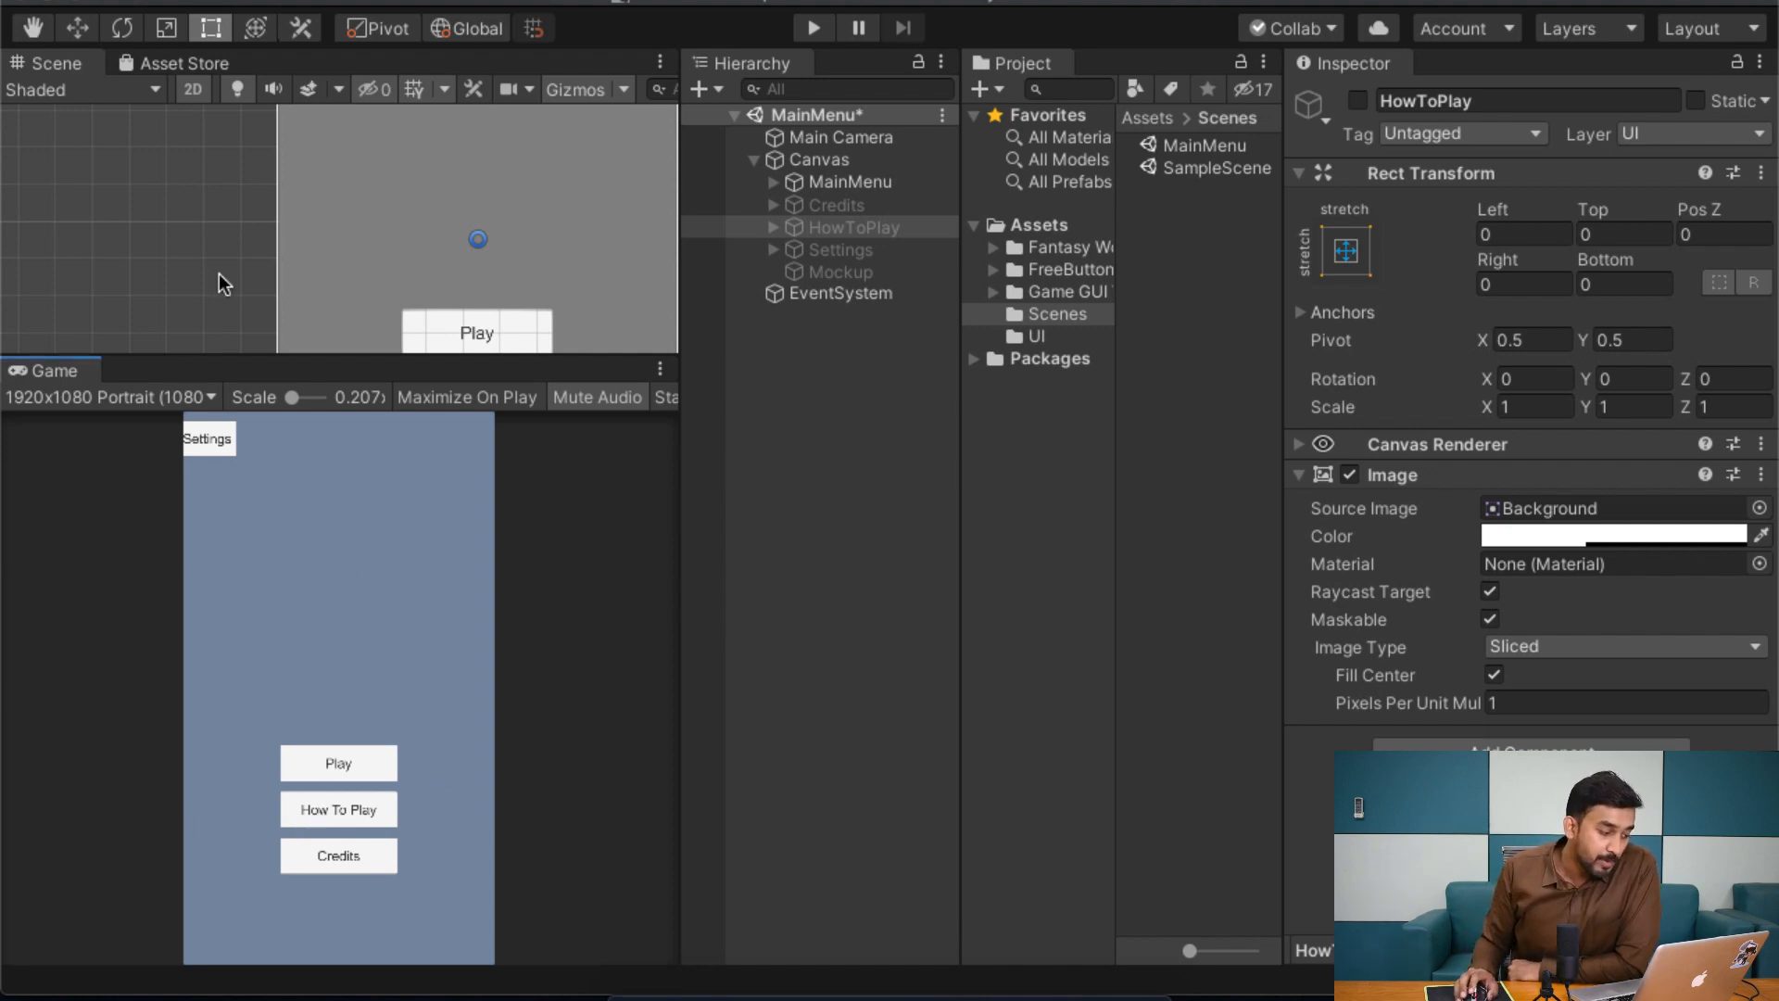
left_click(884, 184)
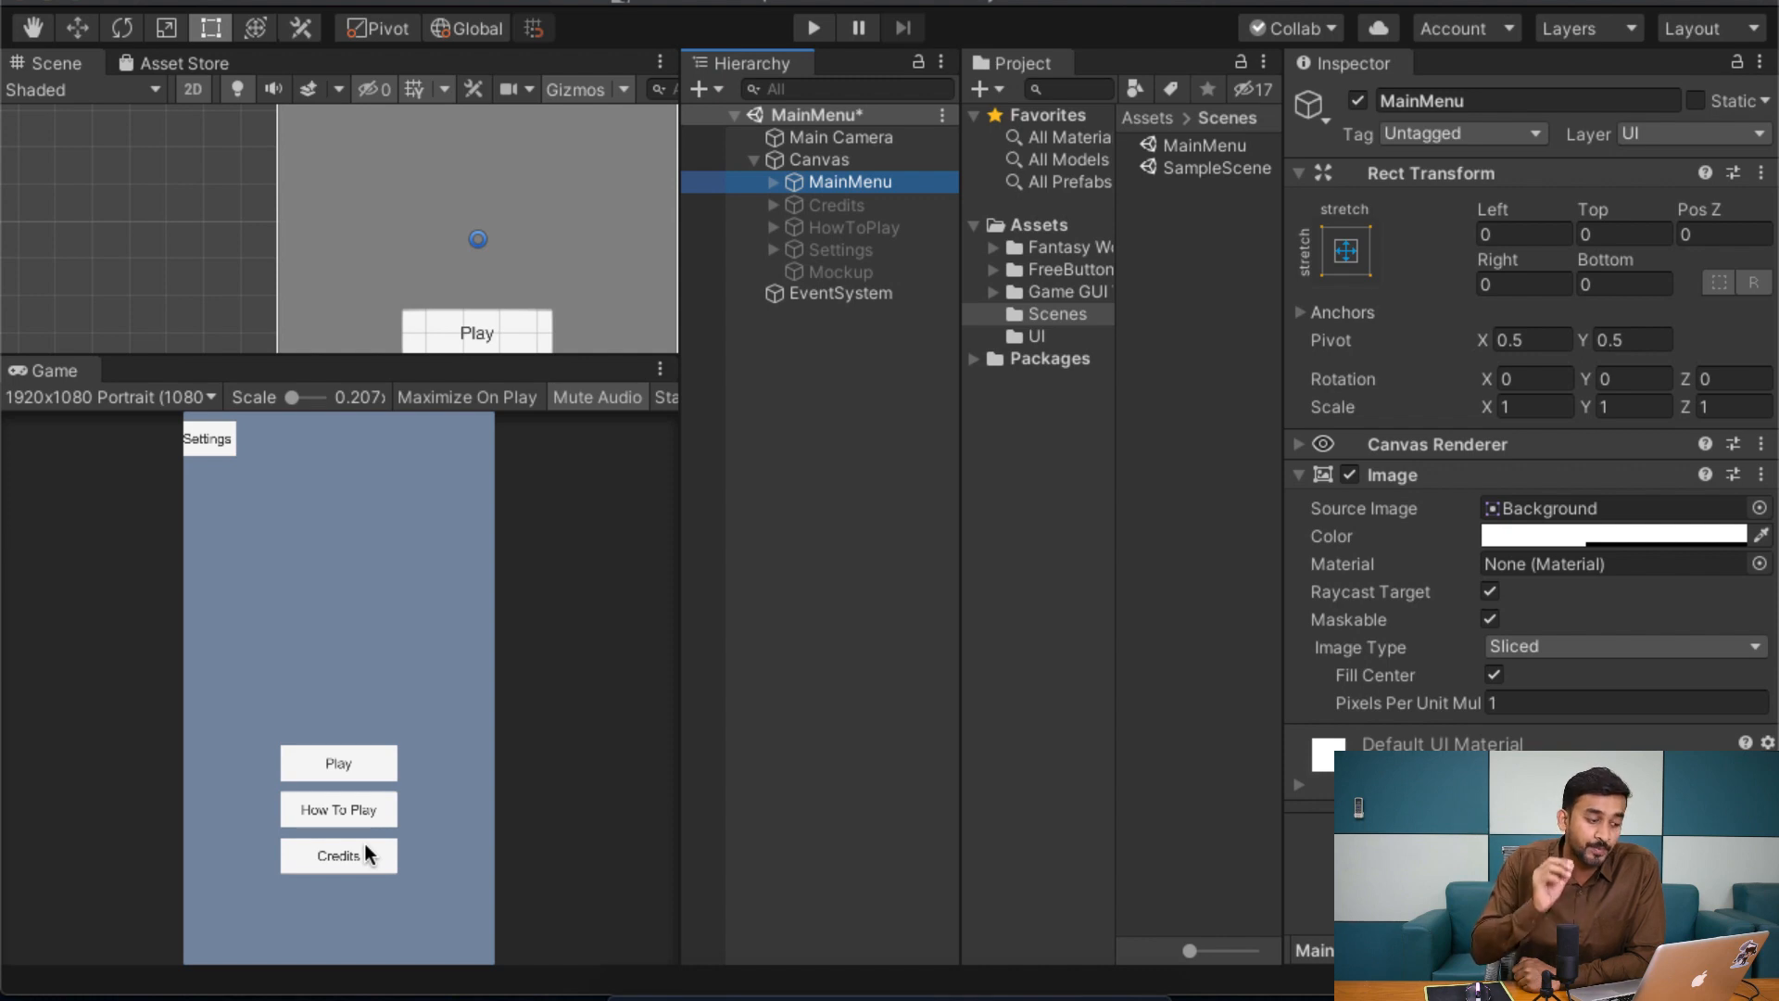
left_click(370, 803)
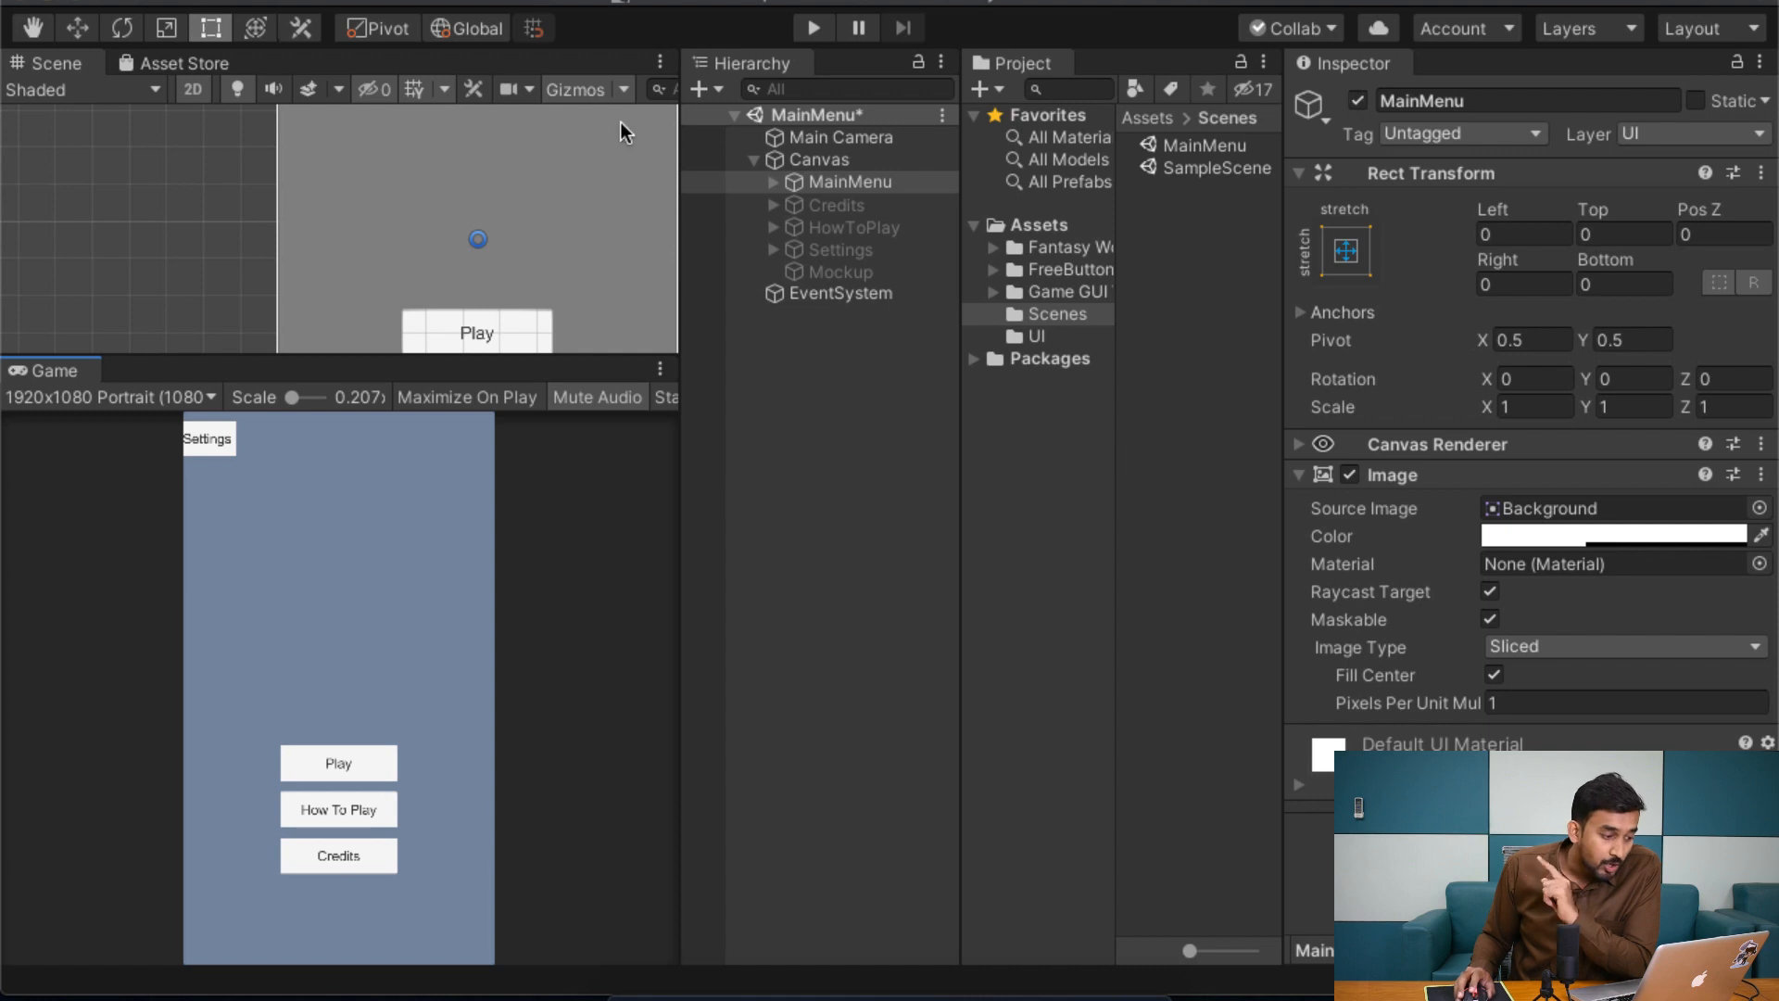
left_click(1357, 100)
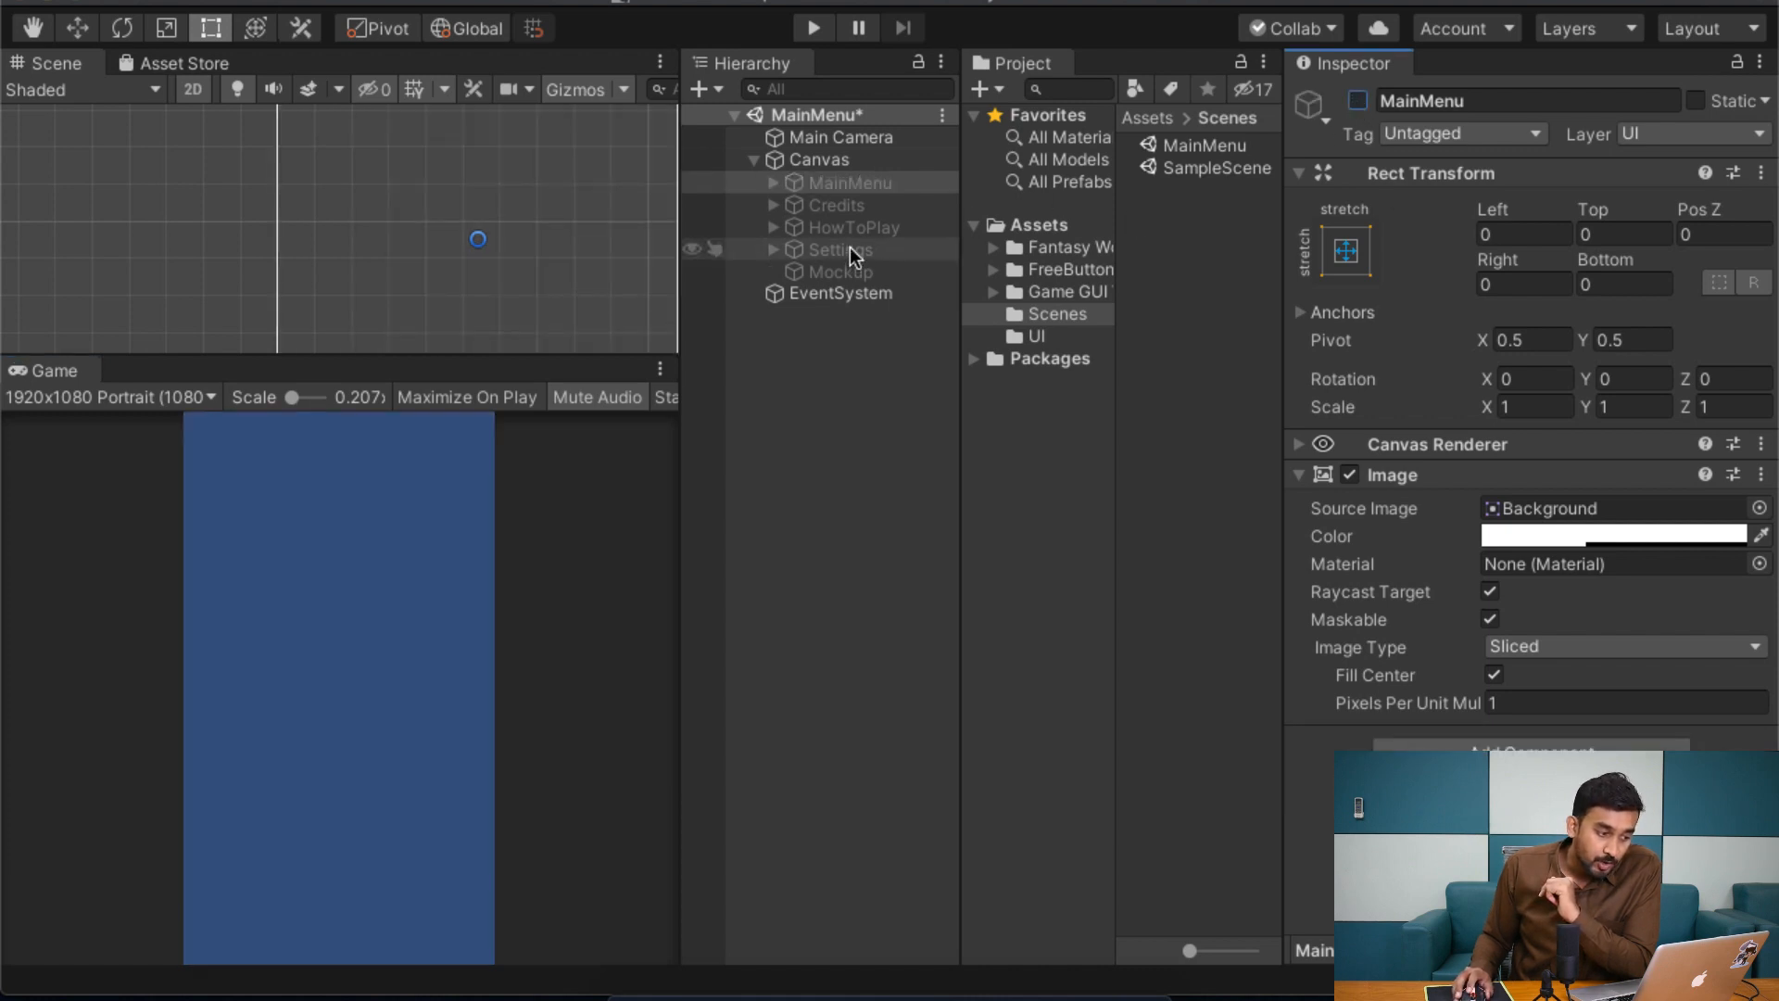
left_click(848, 227)
left_click(1358, 100)
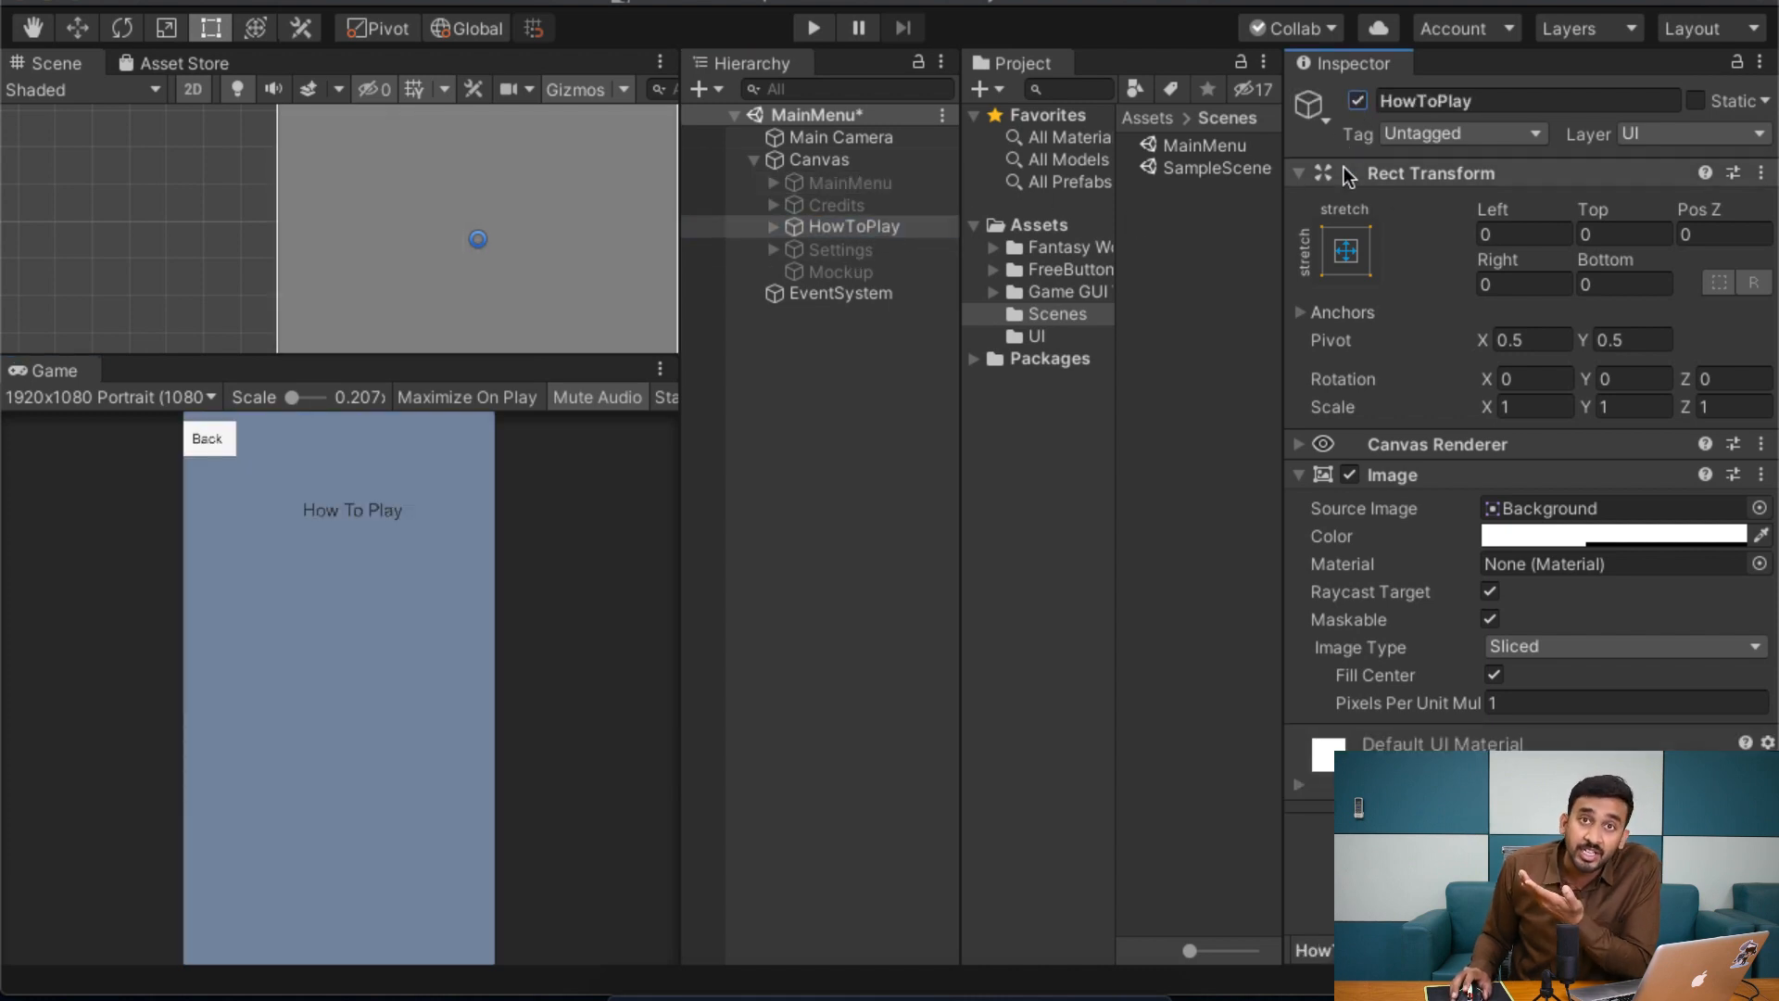
left_click(371, 533)
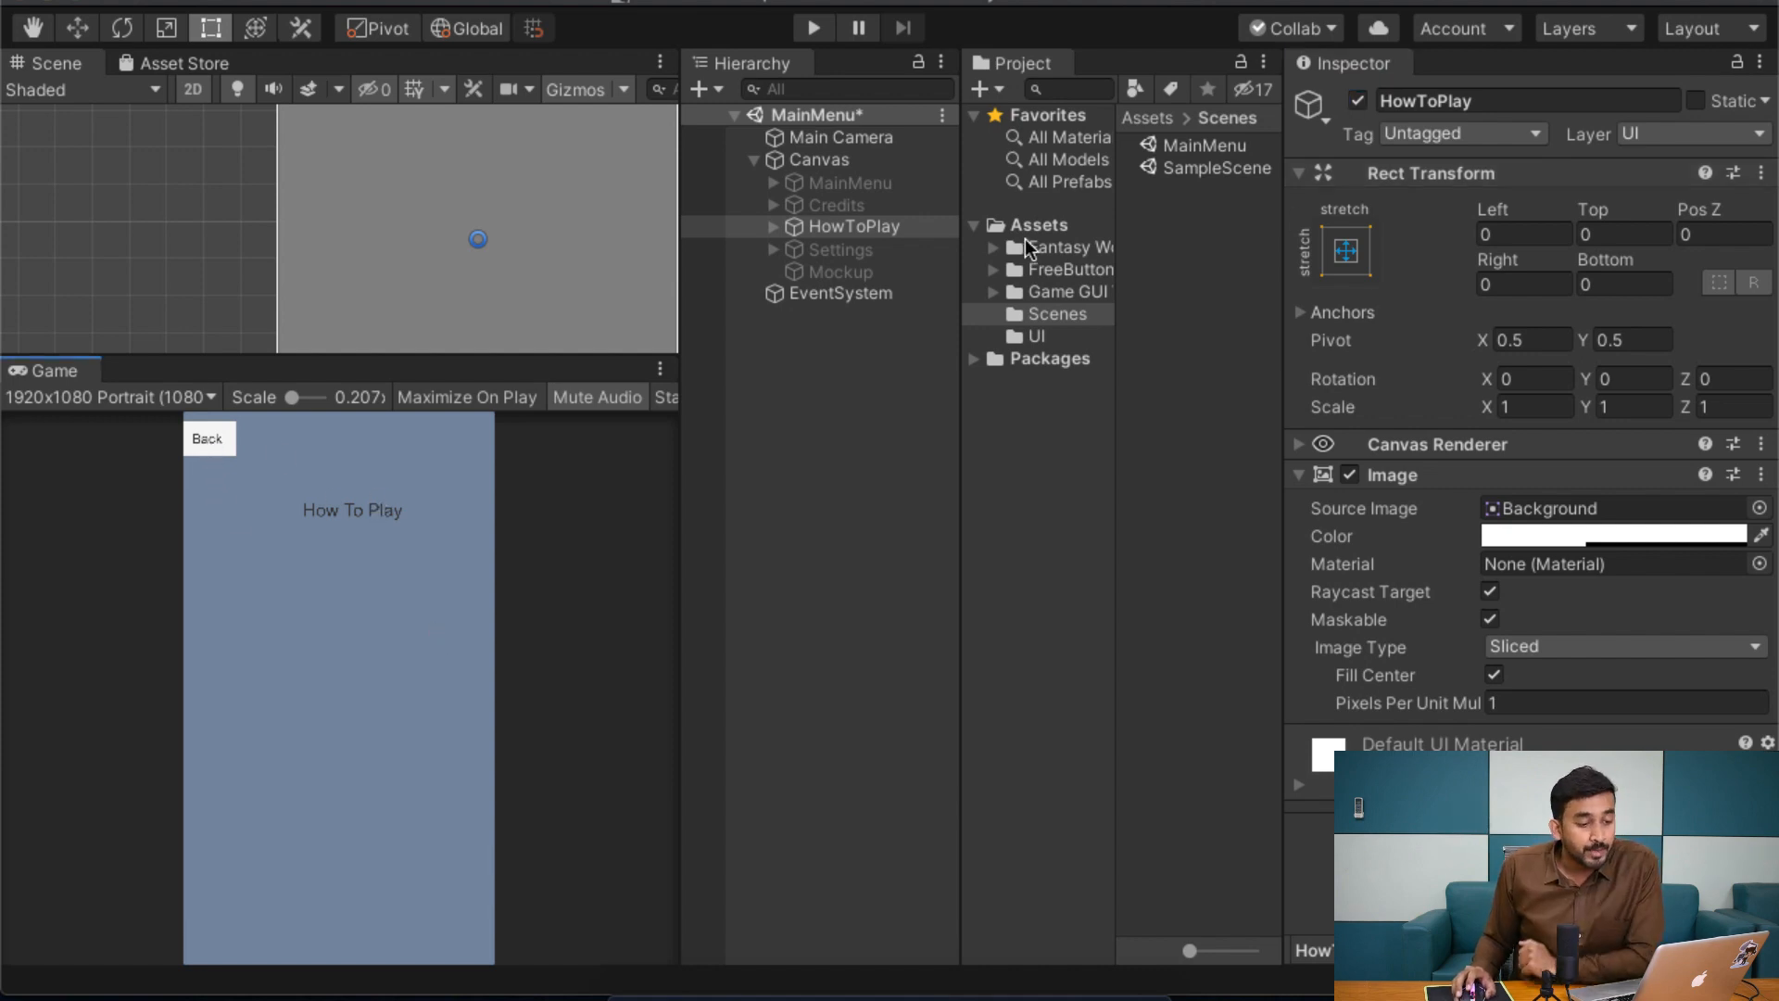
Step: Deactivate the HowToPlay panel and reactivate the MainMenu panel
left_click(1358, 101)
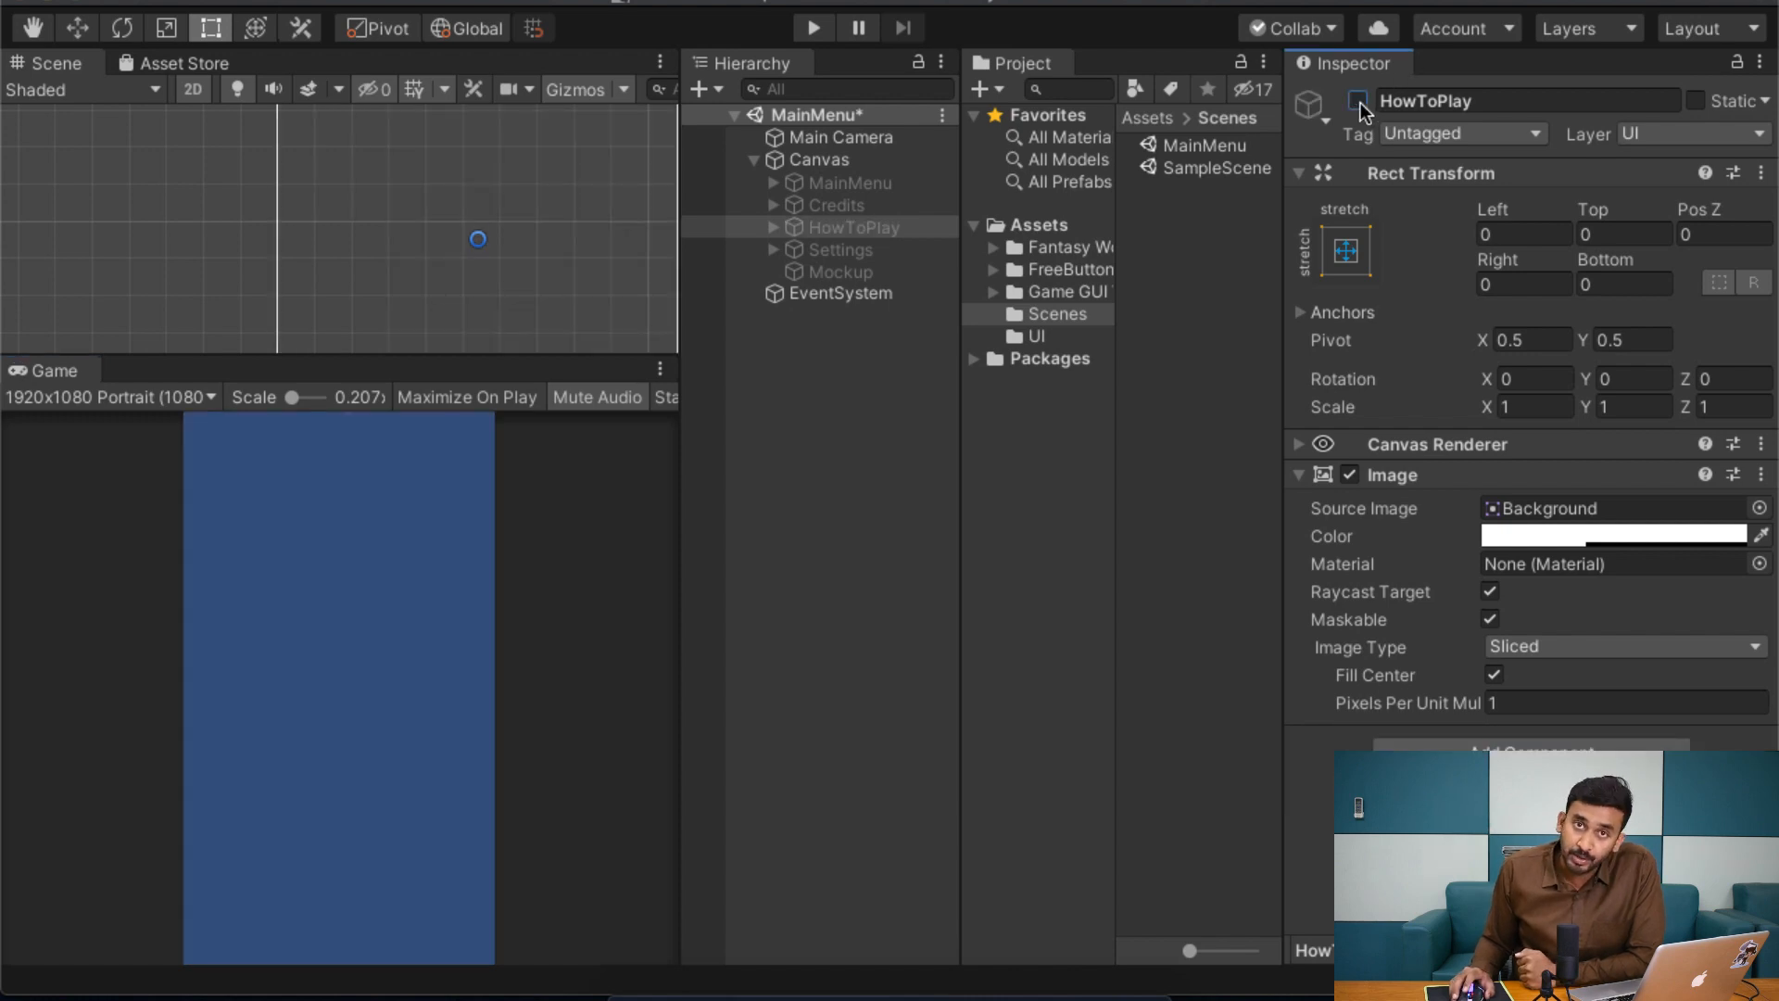
left_click(888, 174)
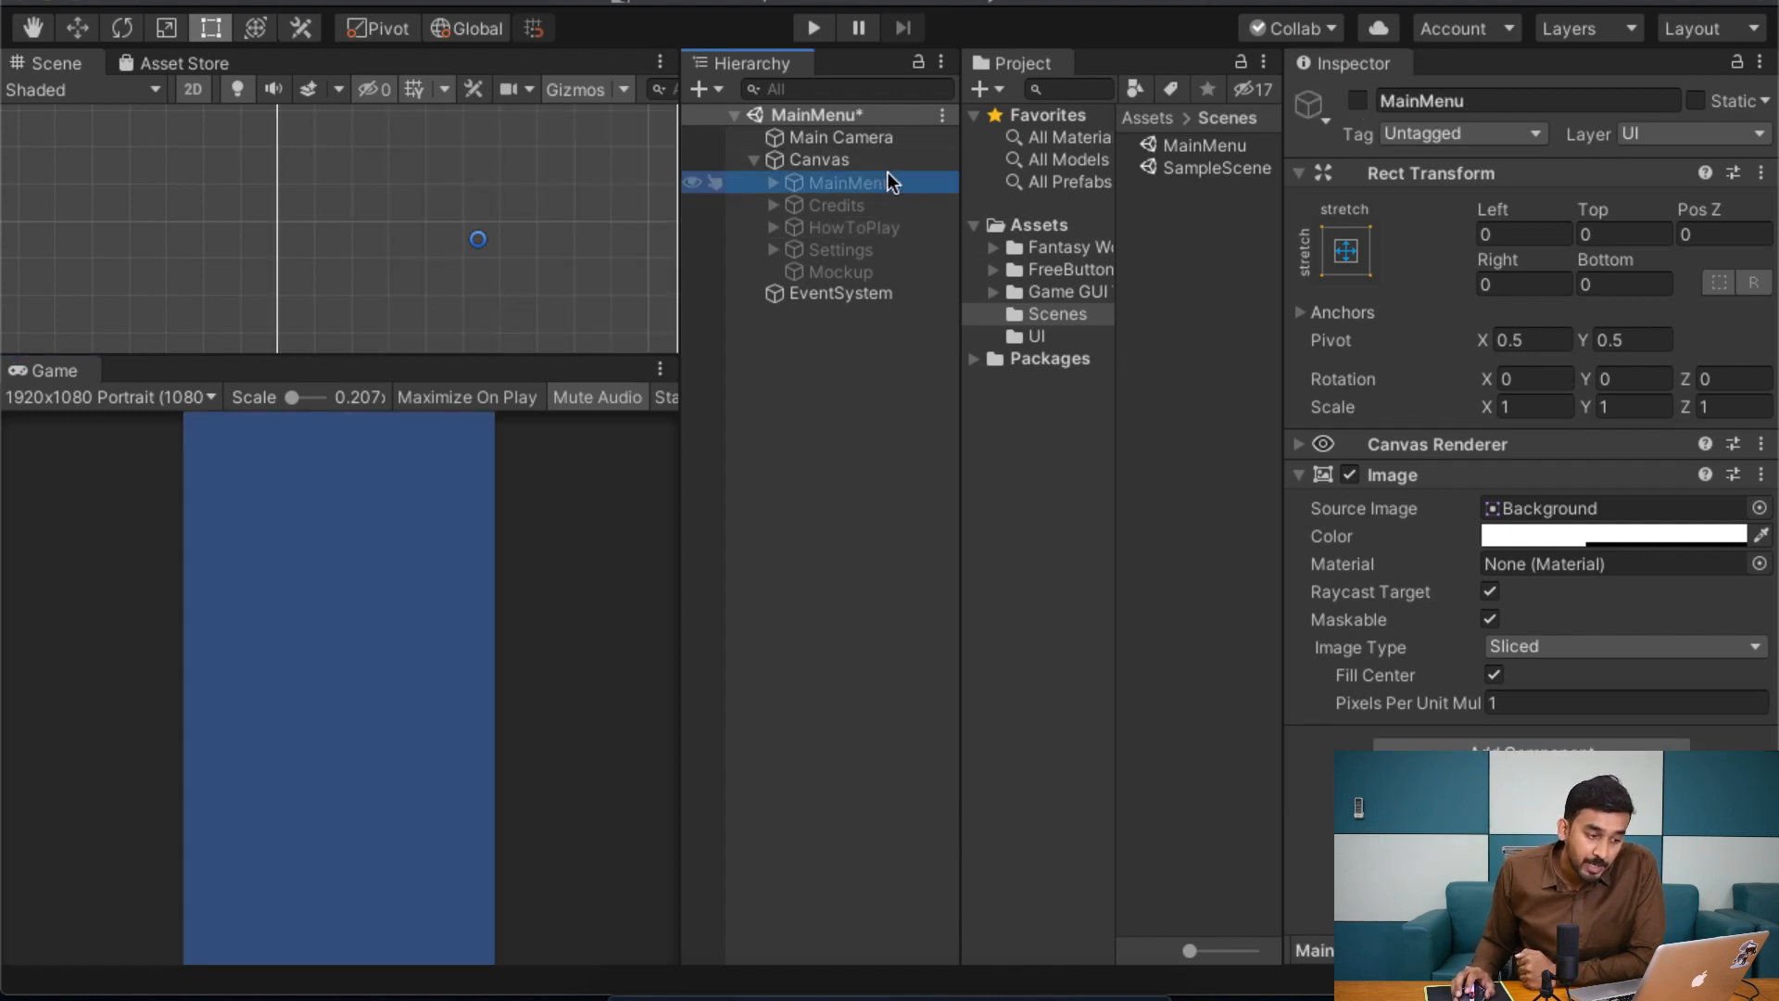
left_click(1358, 102)
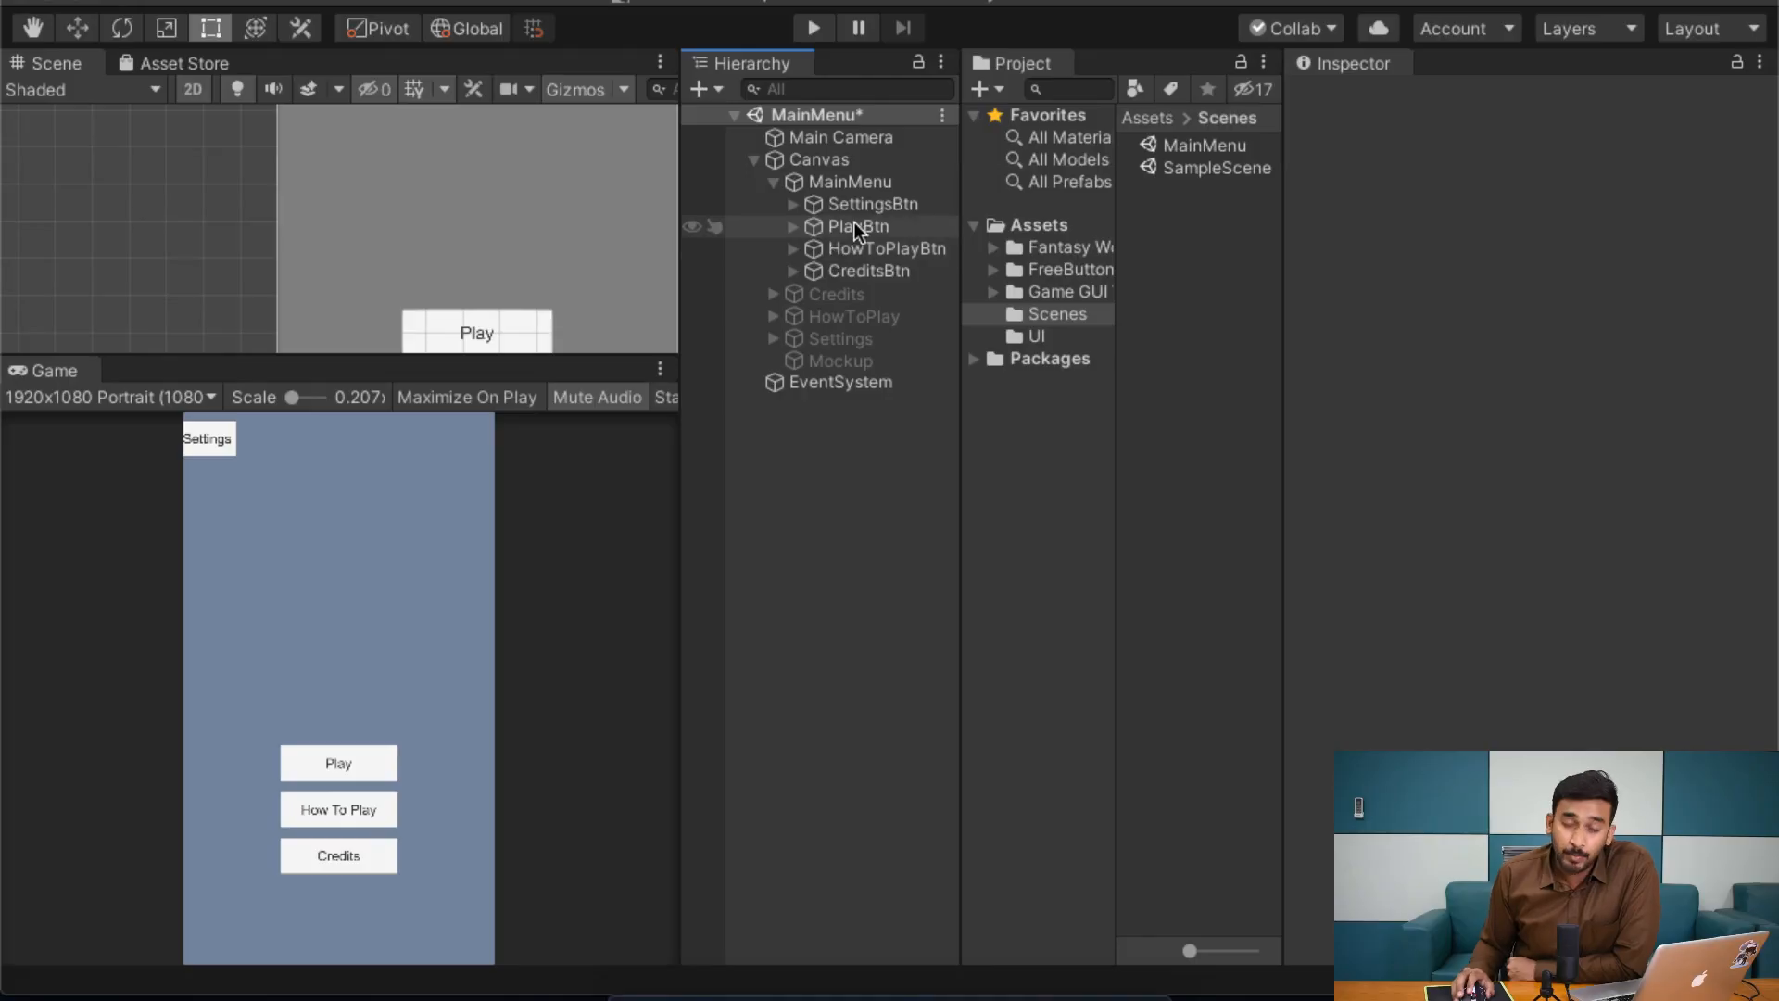
Step: Collapse PlayBtn's Rect Transform and Image components and expand its Button component to examine the On Click event settings
left_click(856, 225)
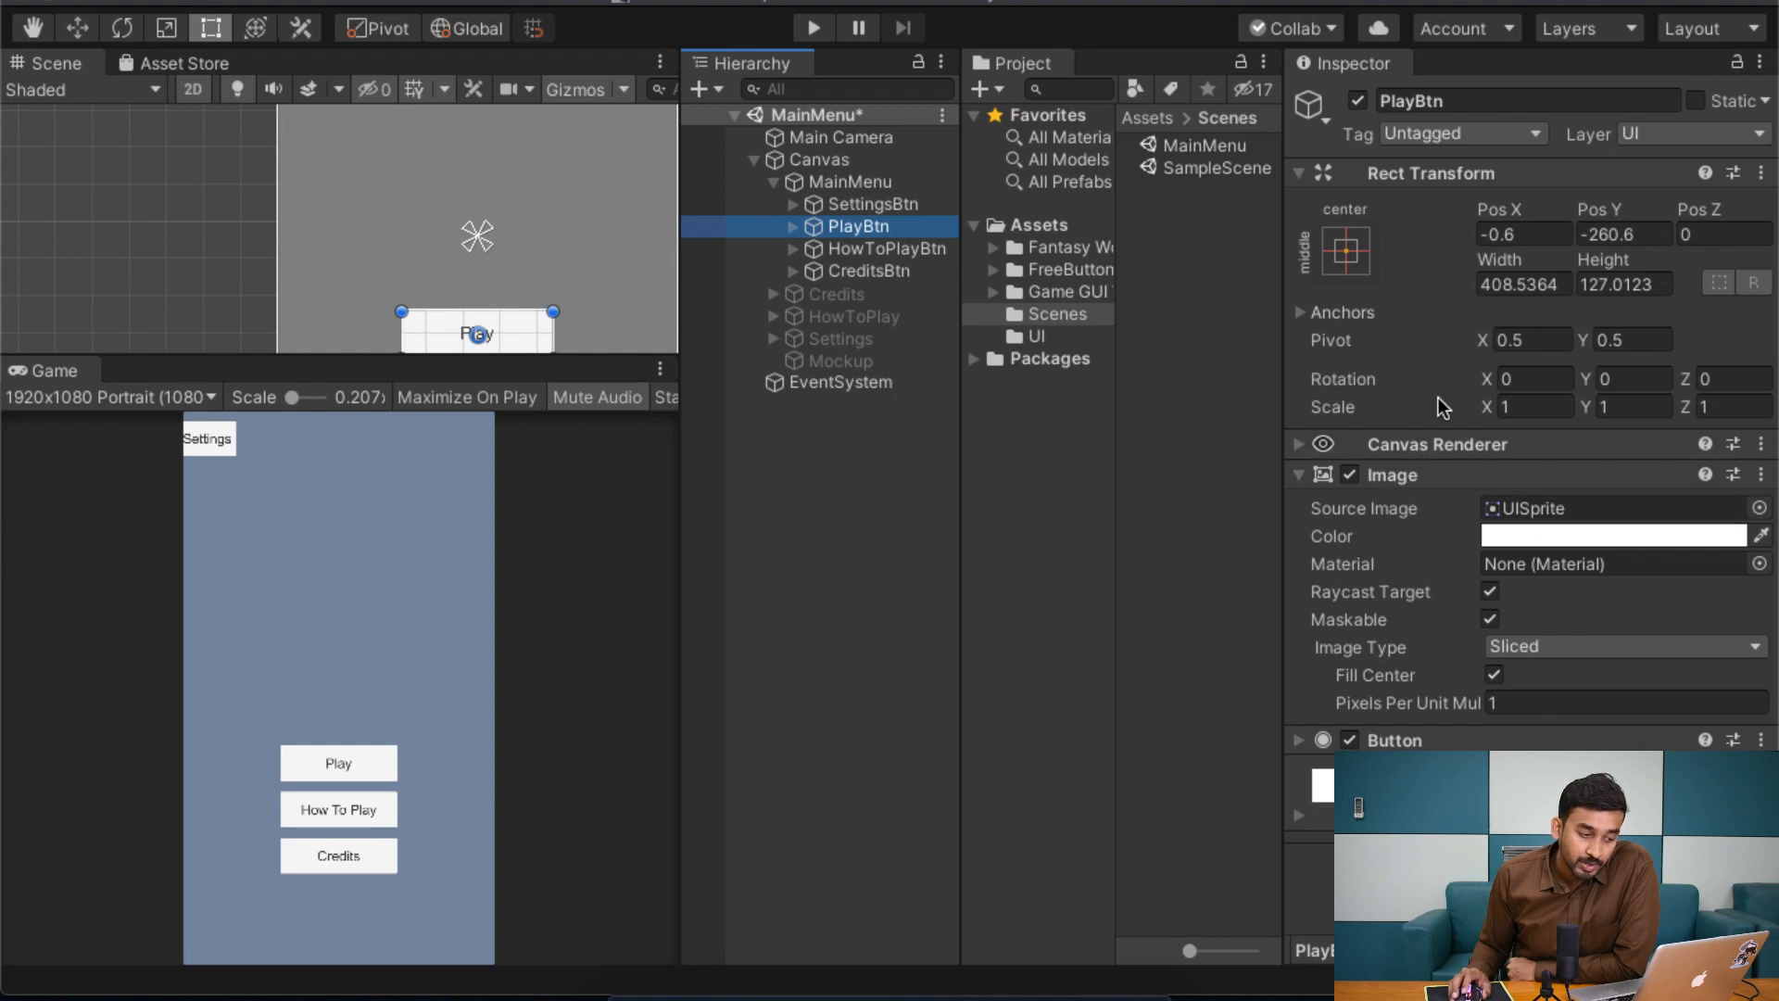
left_click(1447, 175)
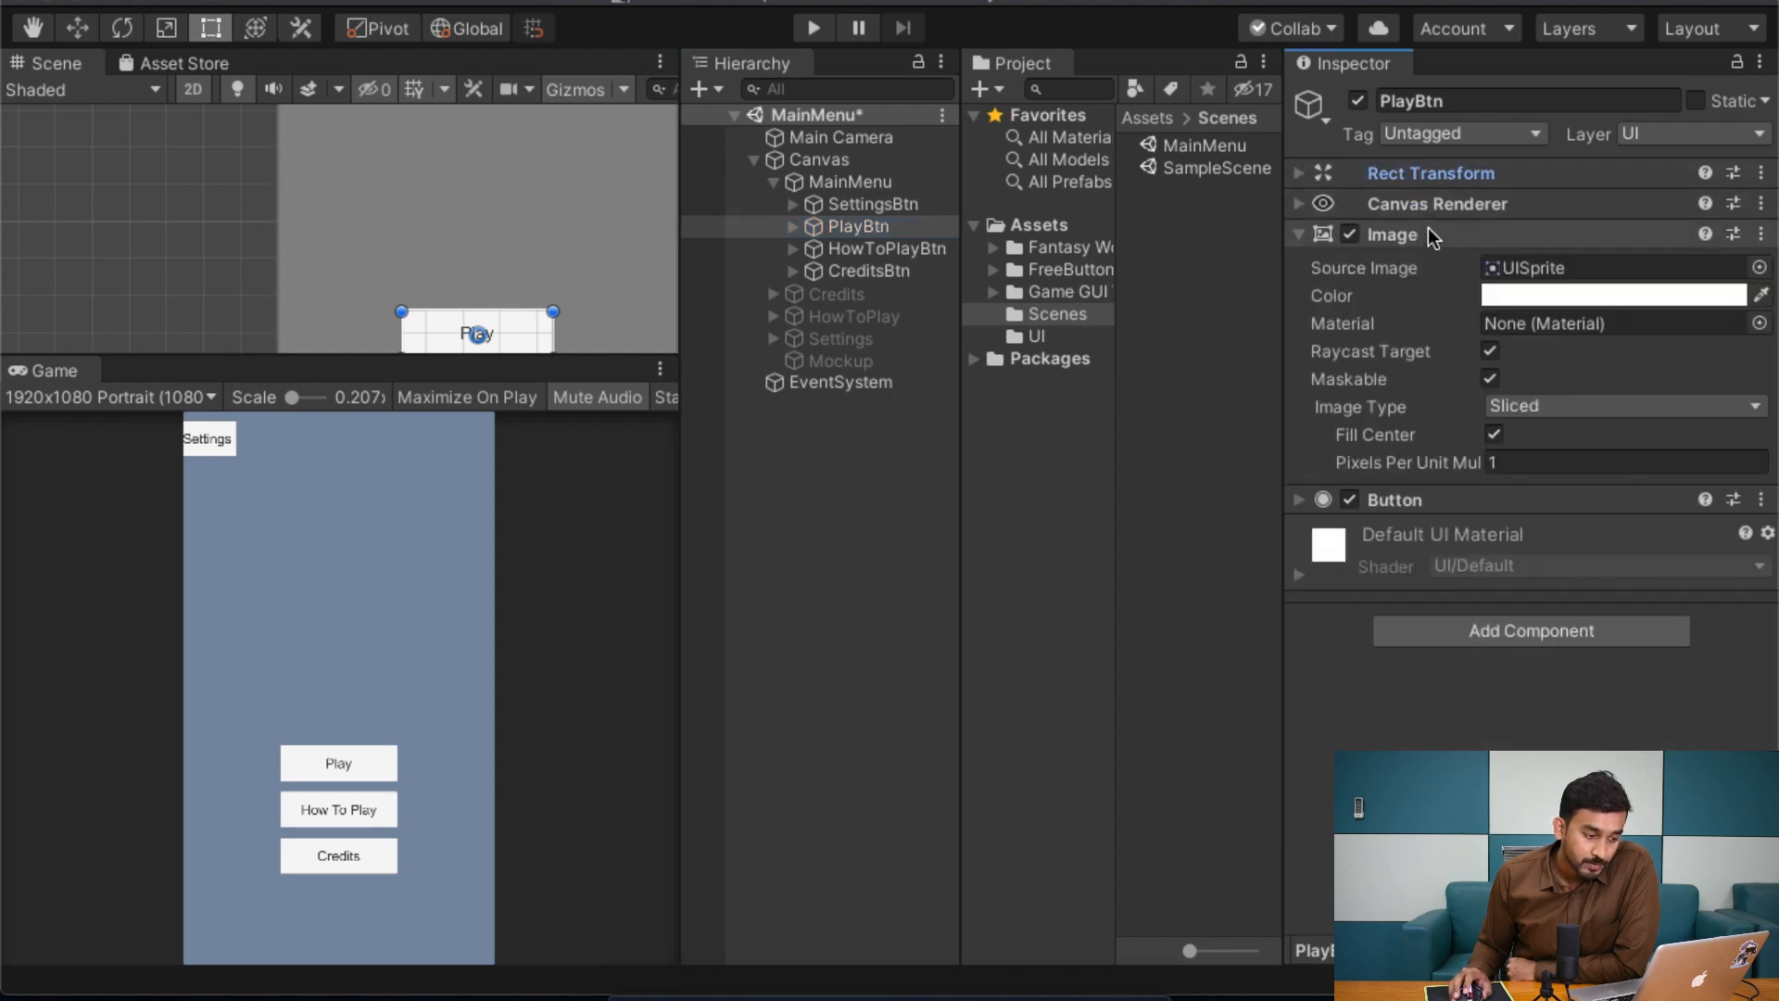
left_click(1430, 232)
left_click(1430, 267)
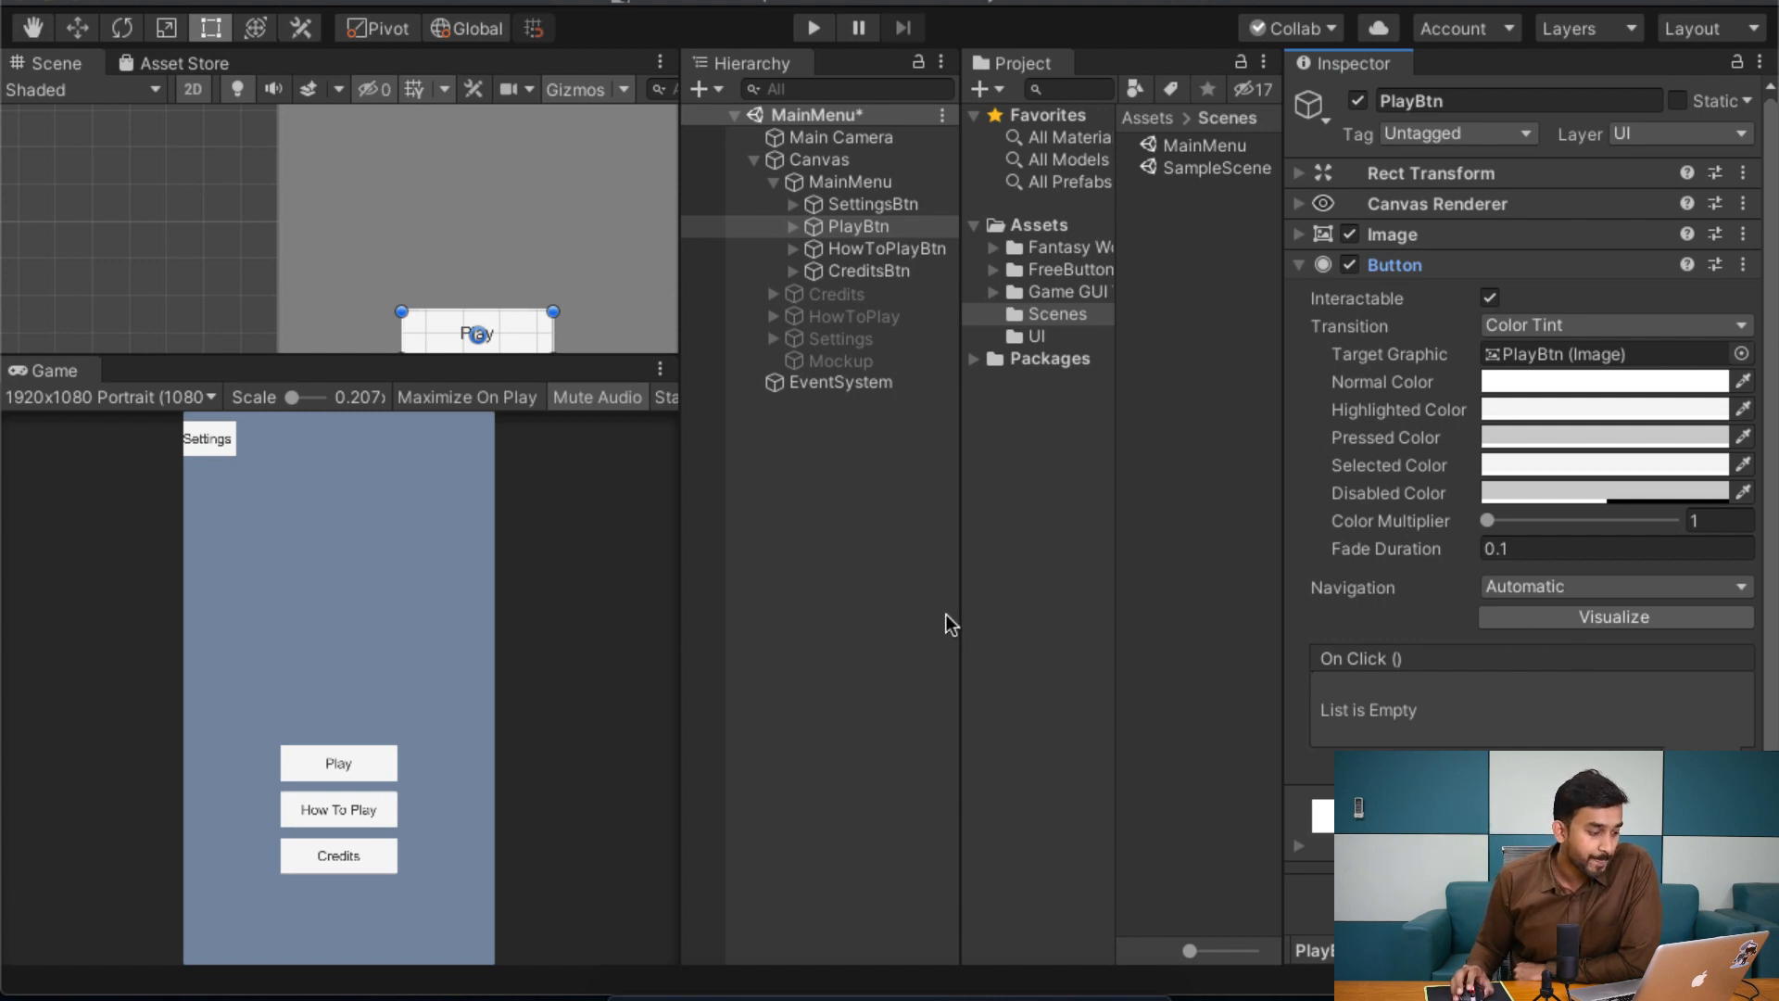
left_click(832, 552)
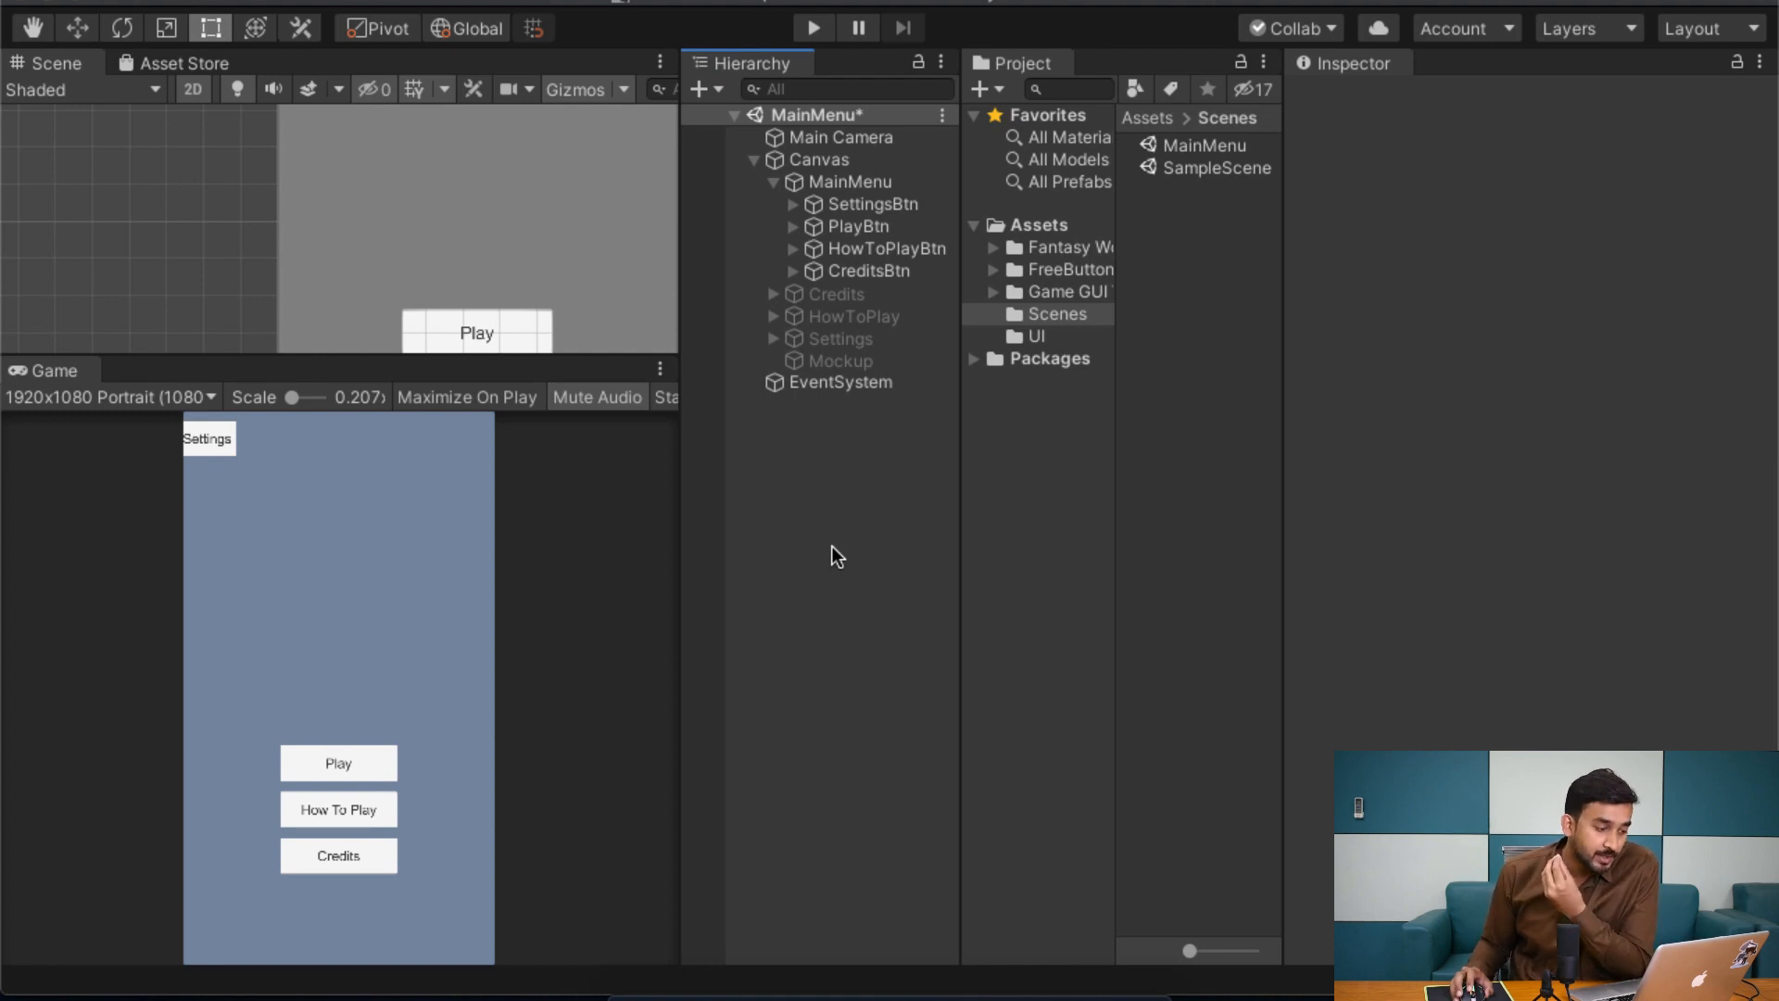
left_click(772, 183)
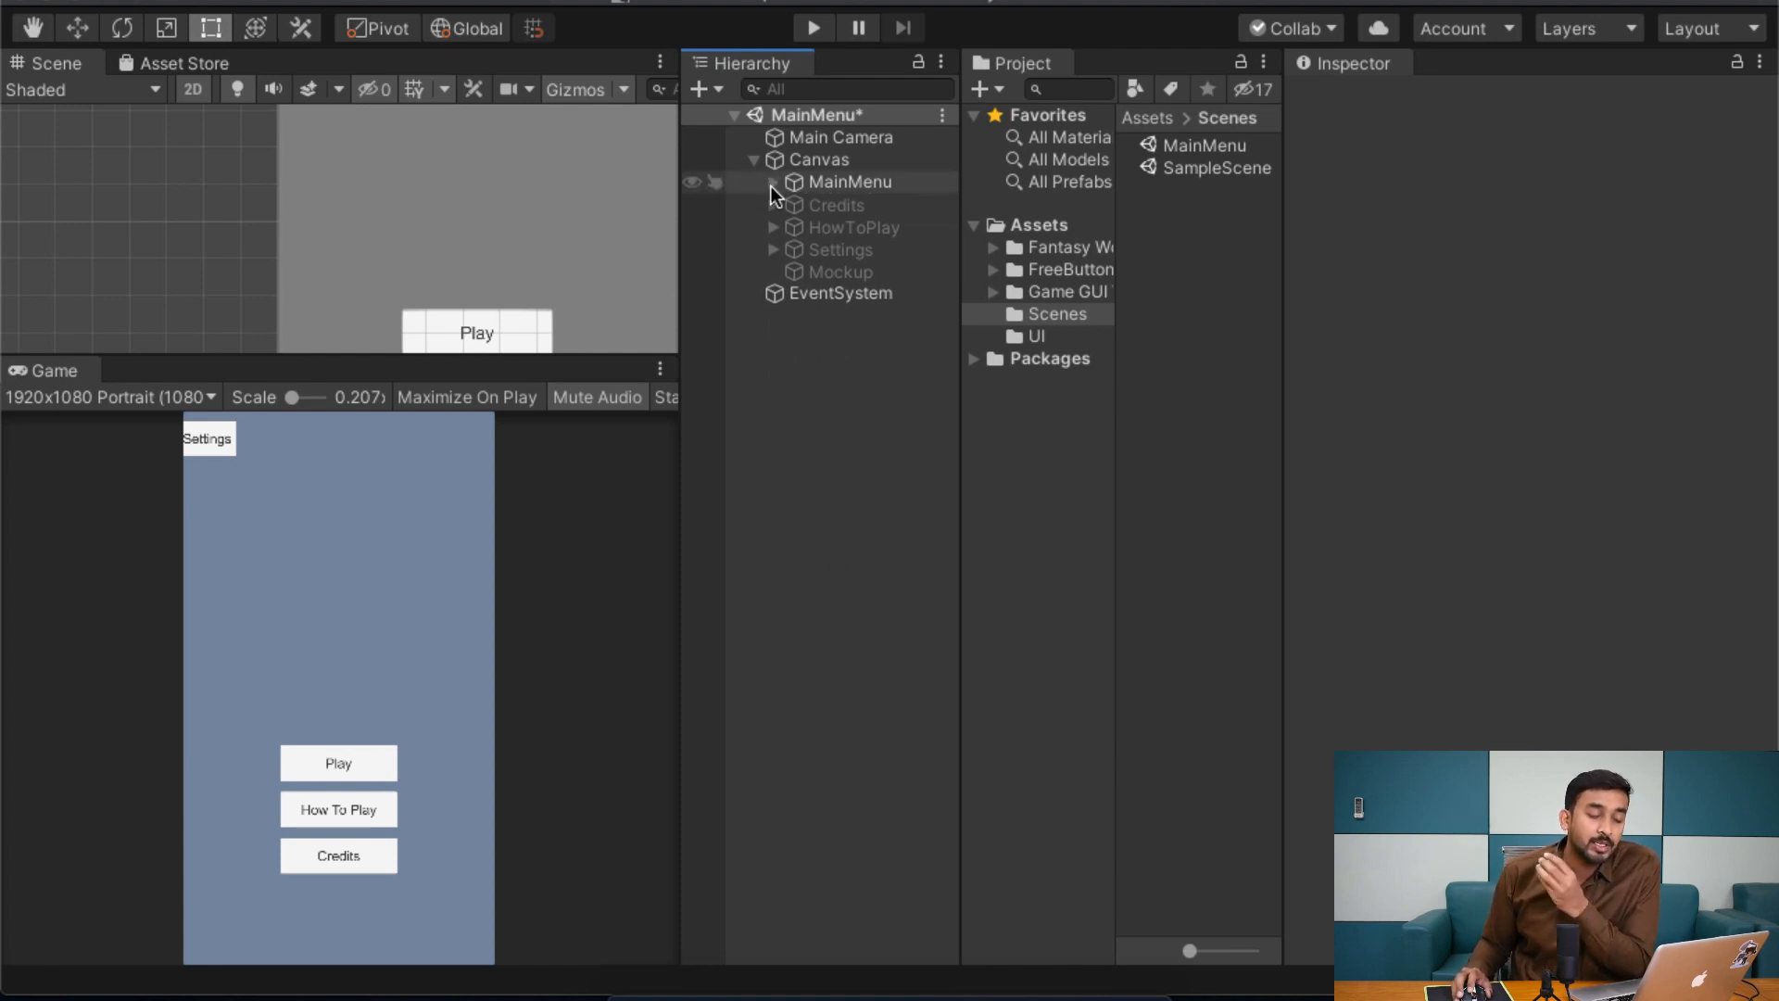
left_click(888, 177)
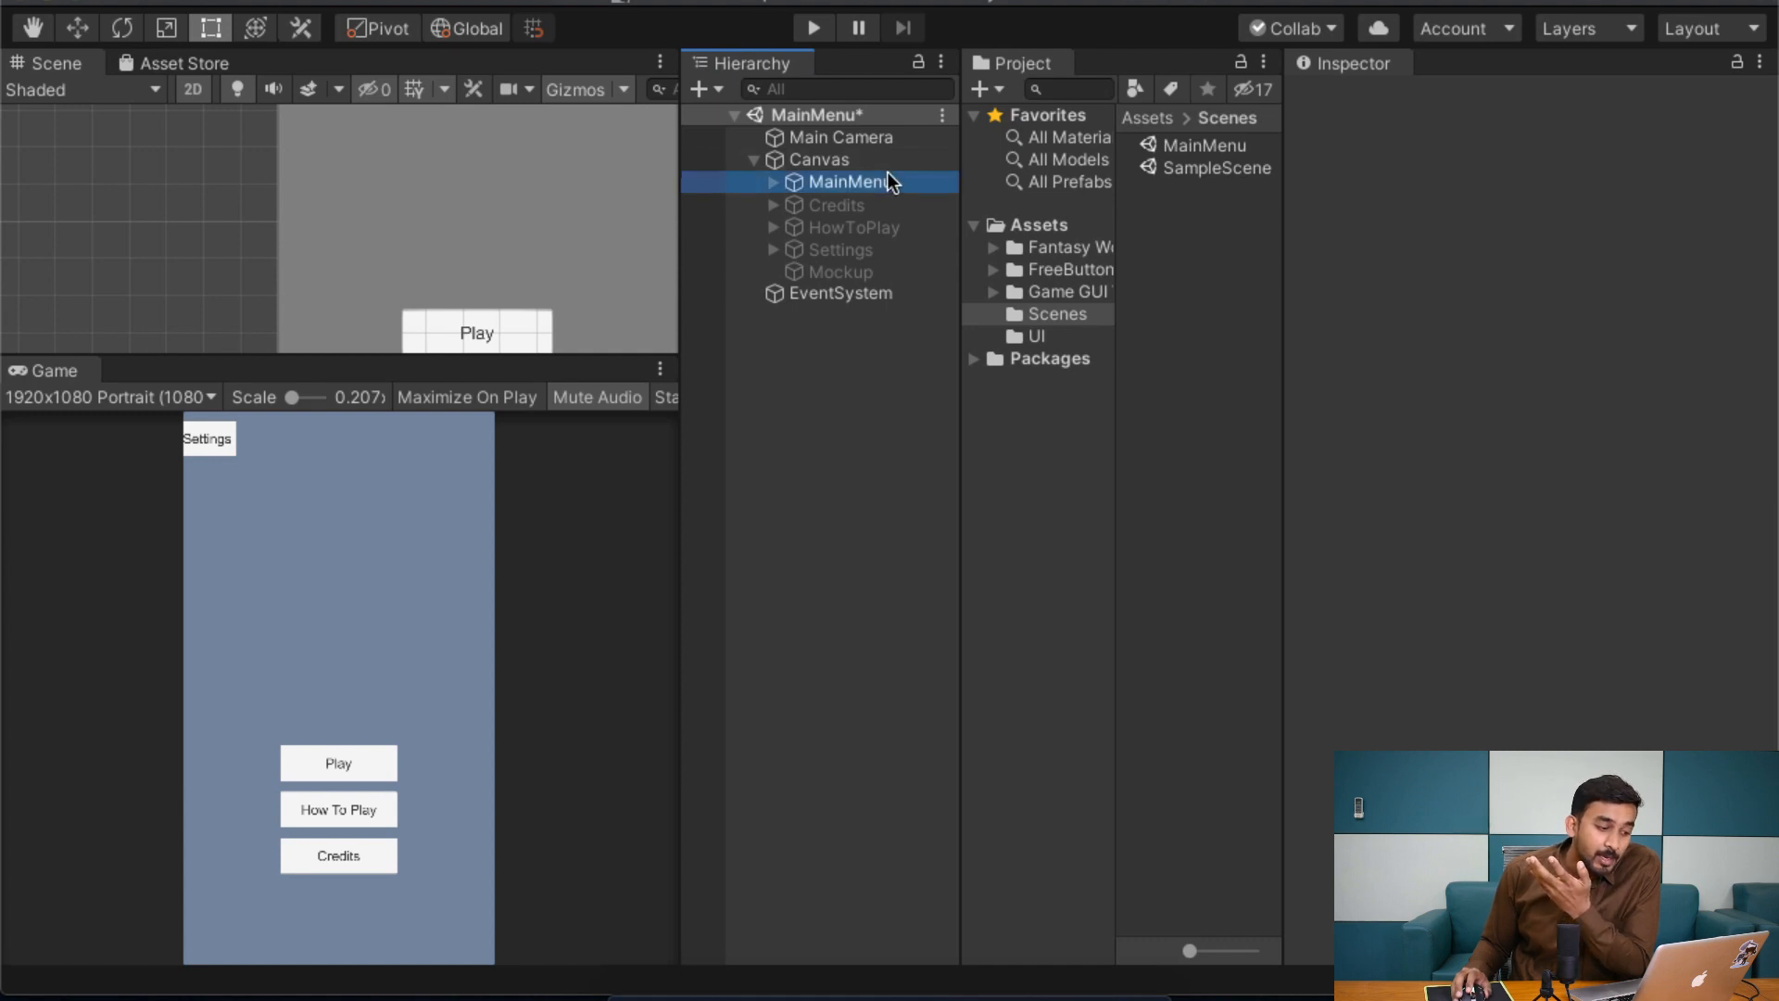
left_click(897, 206)
left_click(902, 229)
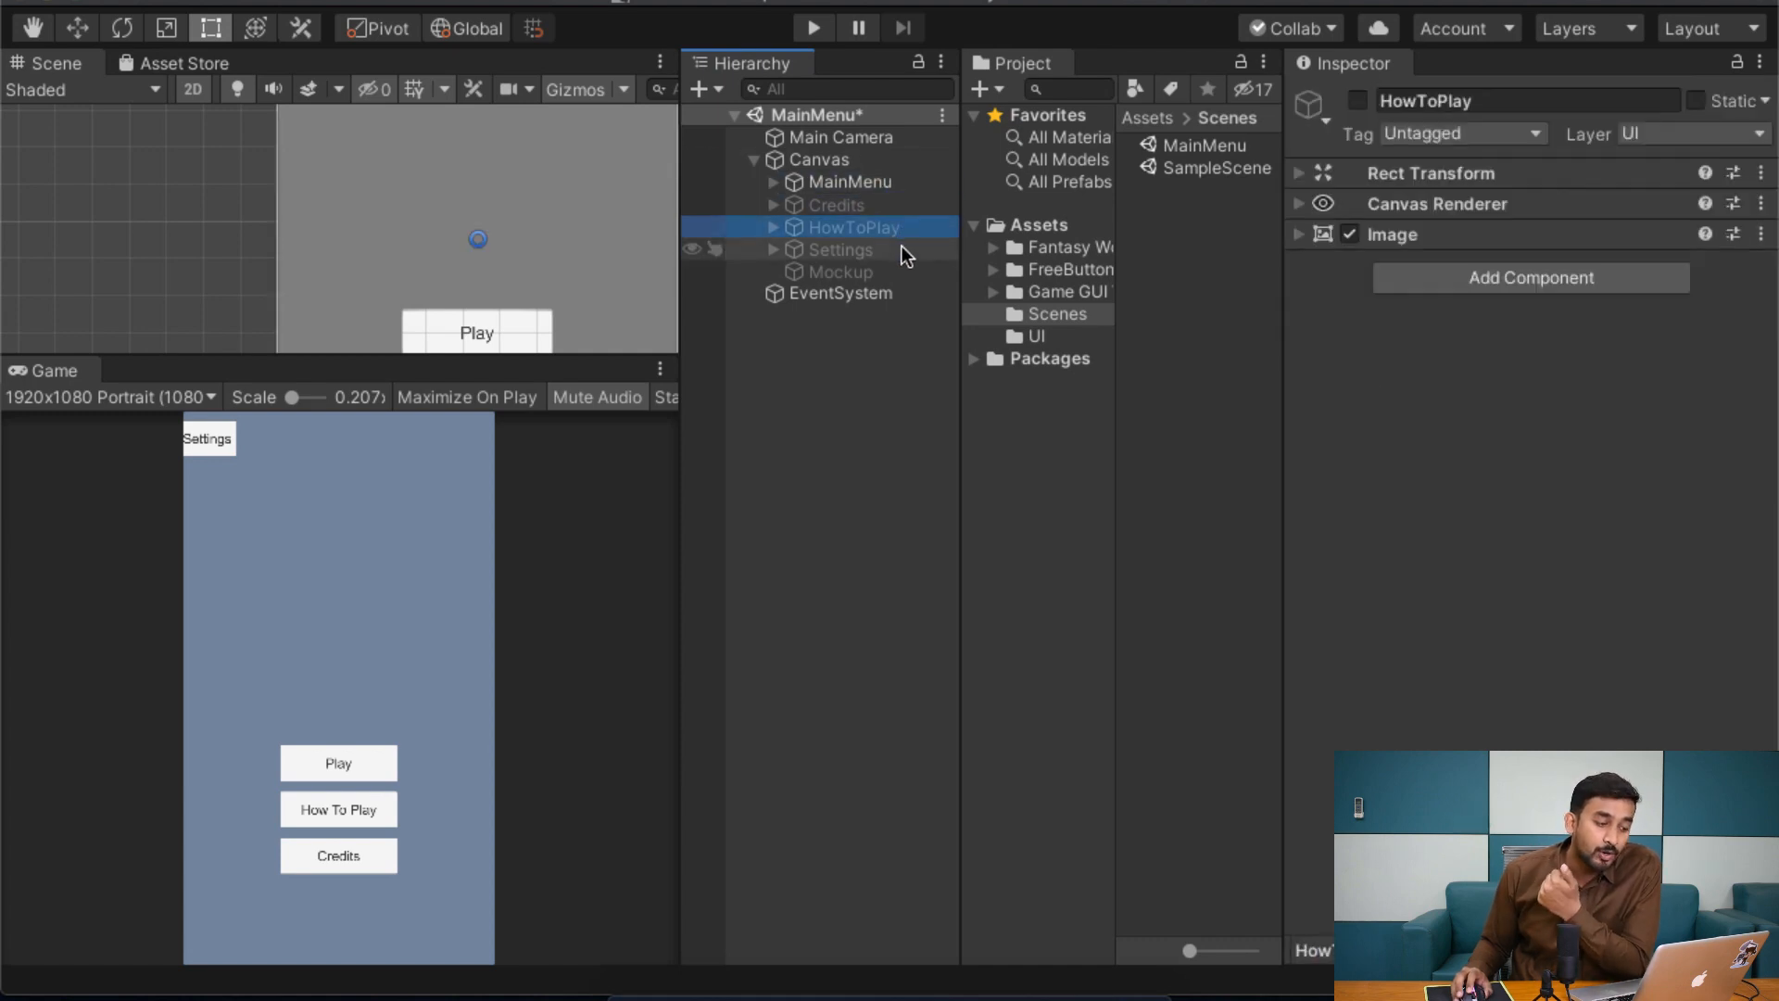
left_click(903, 247)
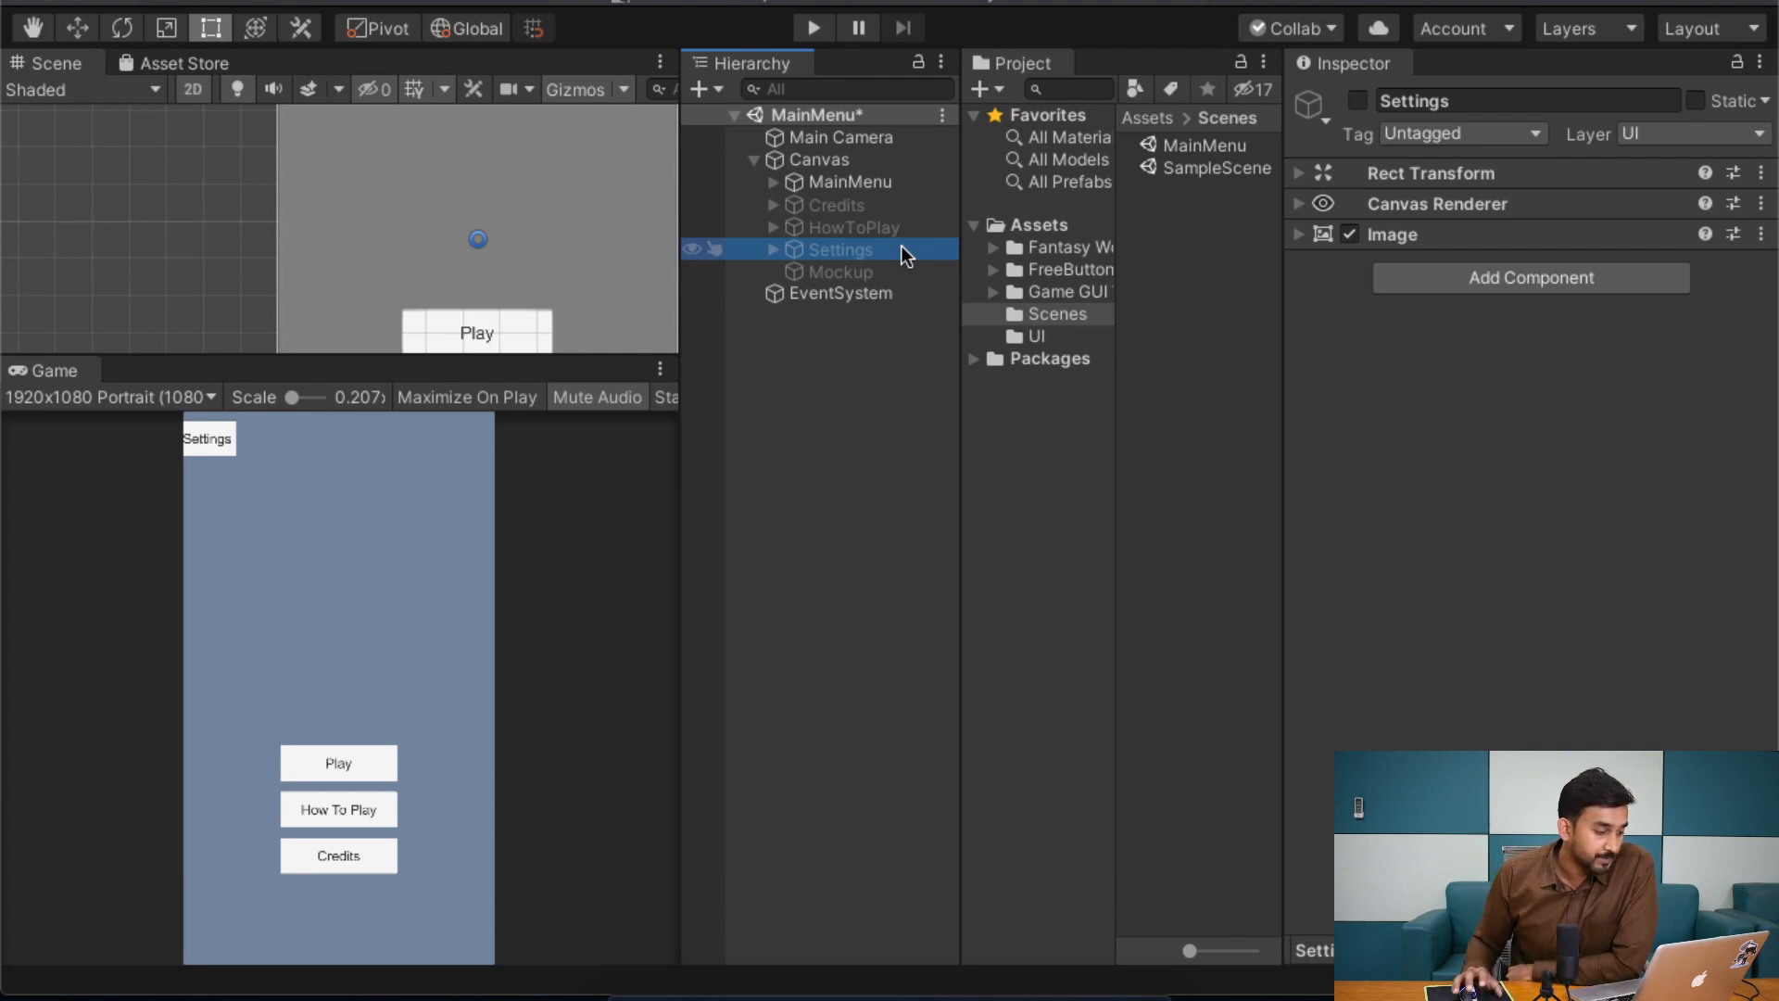
left_click(888, 362)
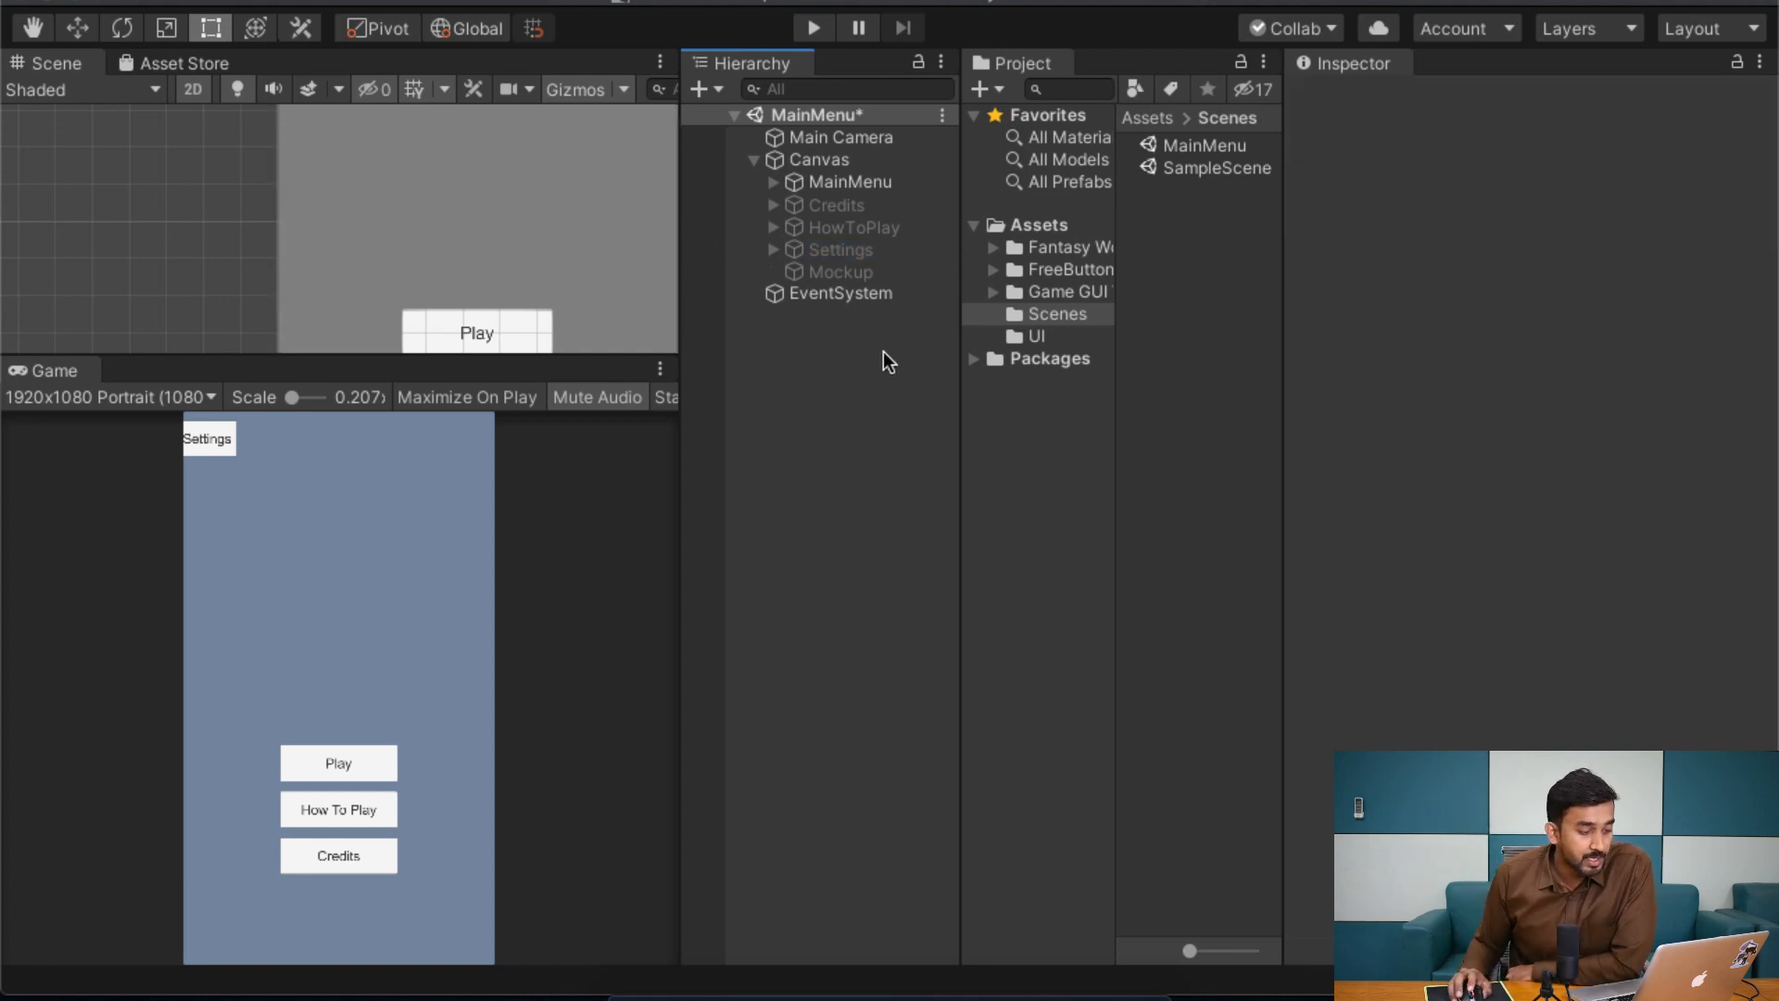
Step: Create a new folder named Scripts in the project's Assets folder
right_click(1048, 231)
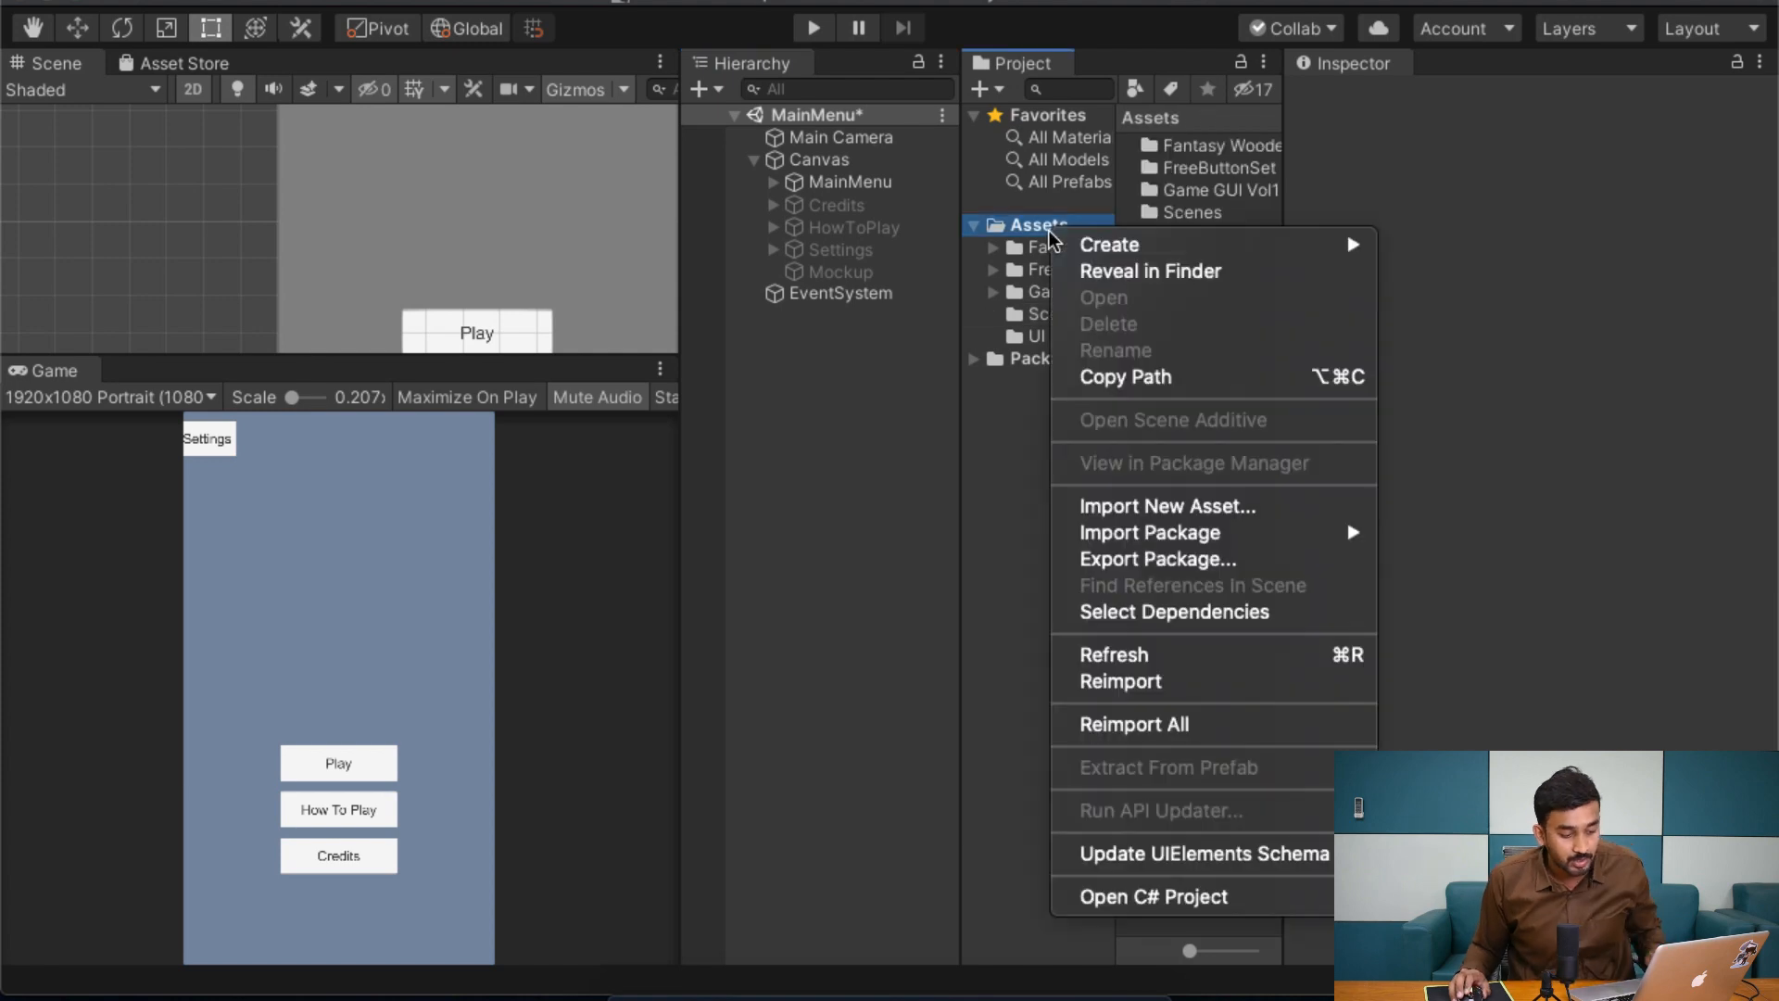
mouse_move(1220, 243)
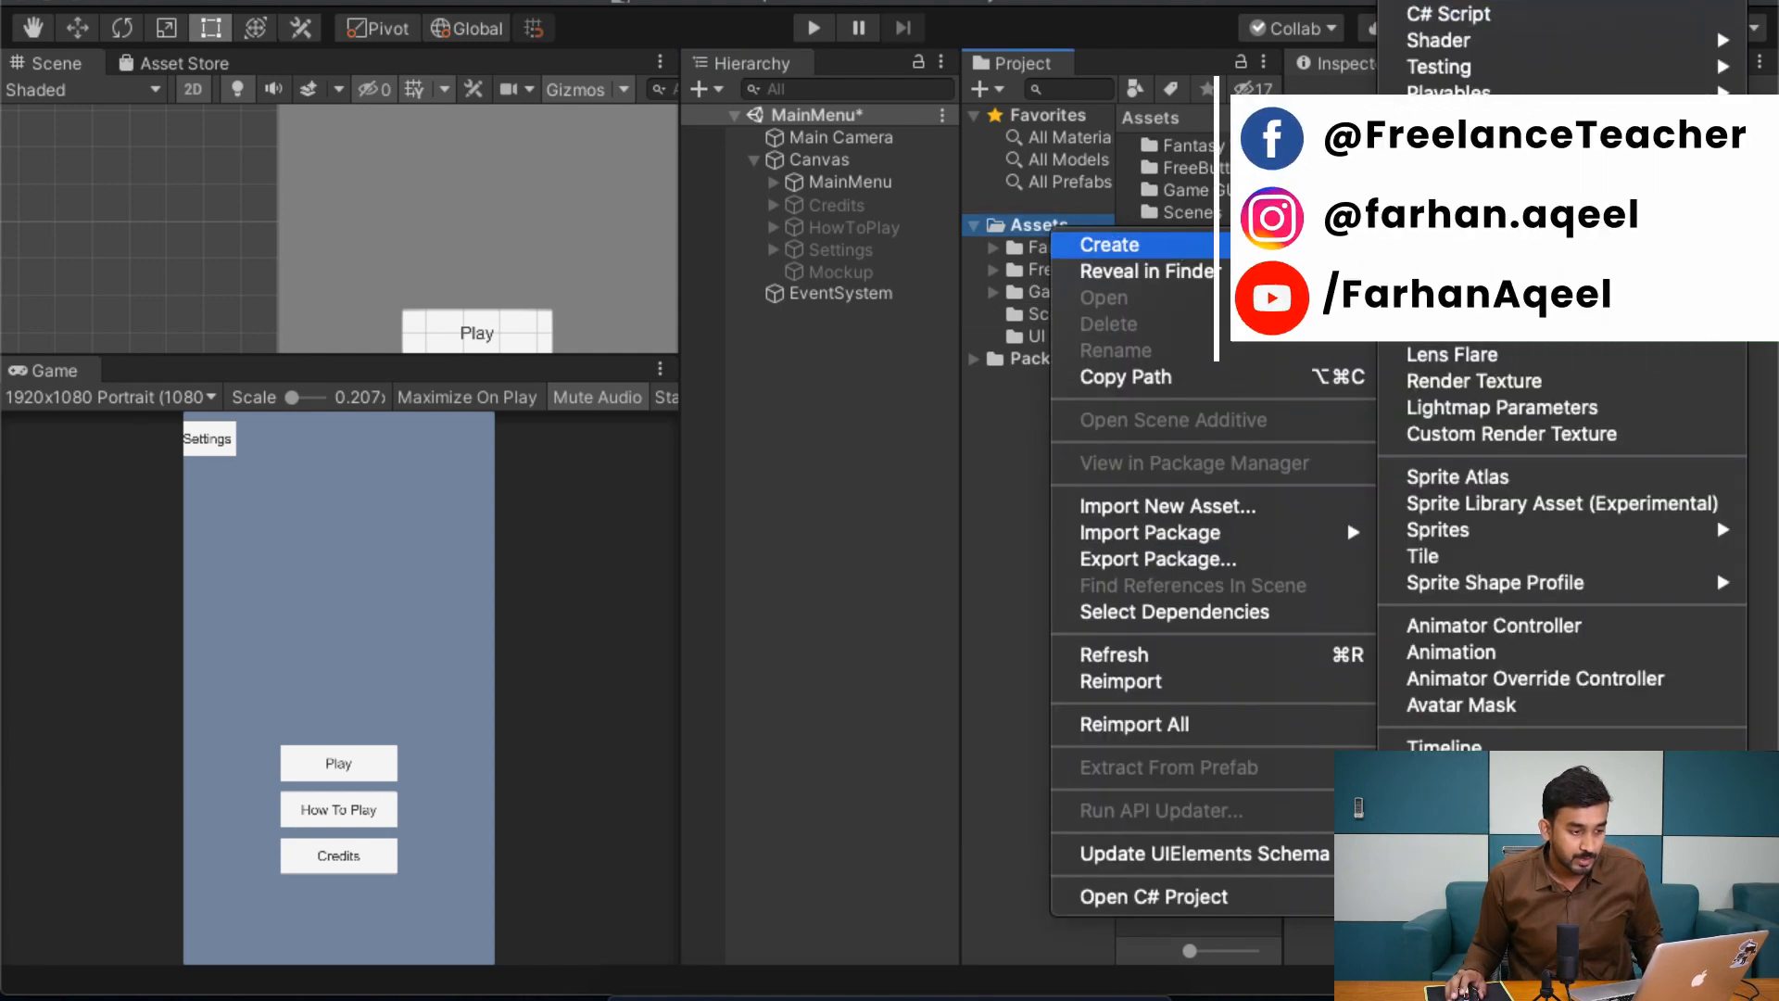
left_click(1445, 14)
type("Scripts")
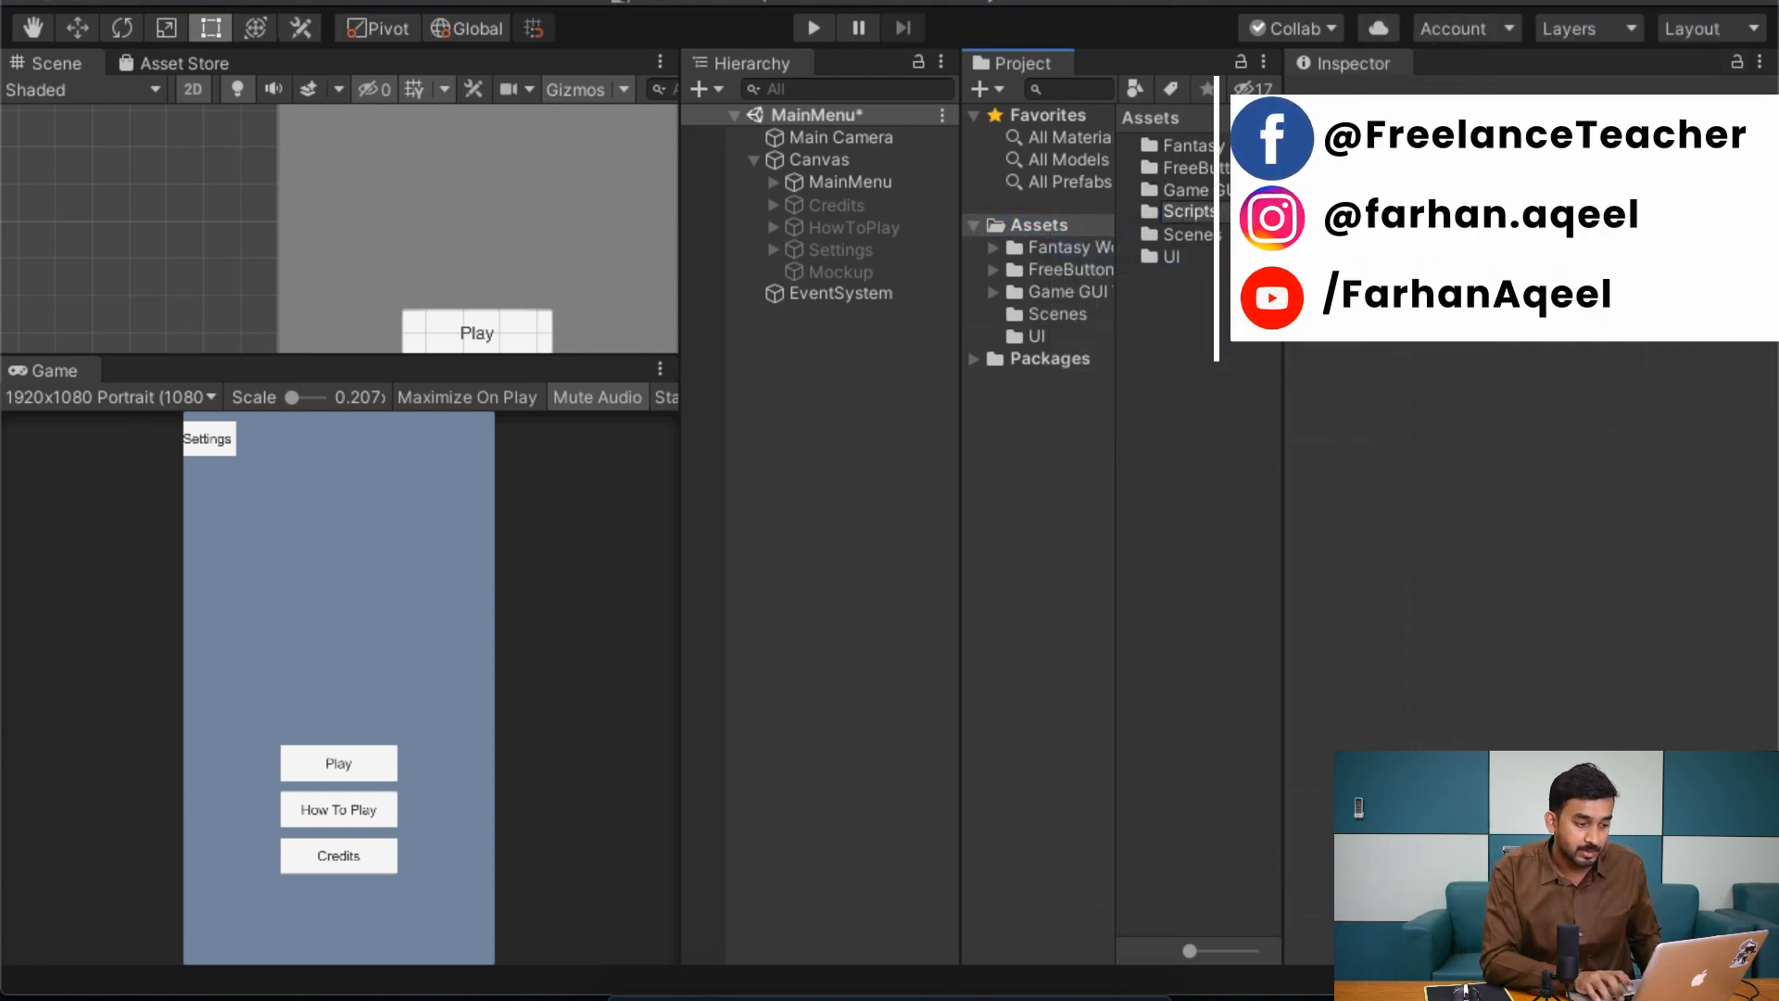
key("Return")
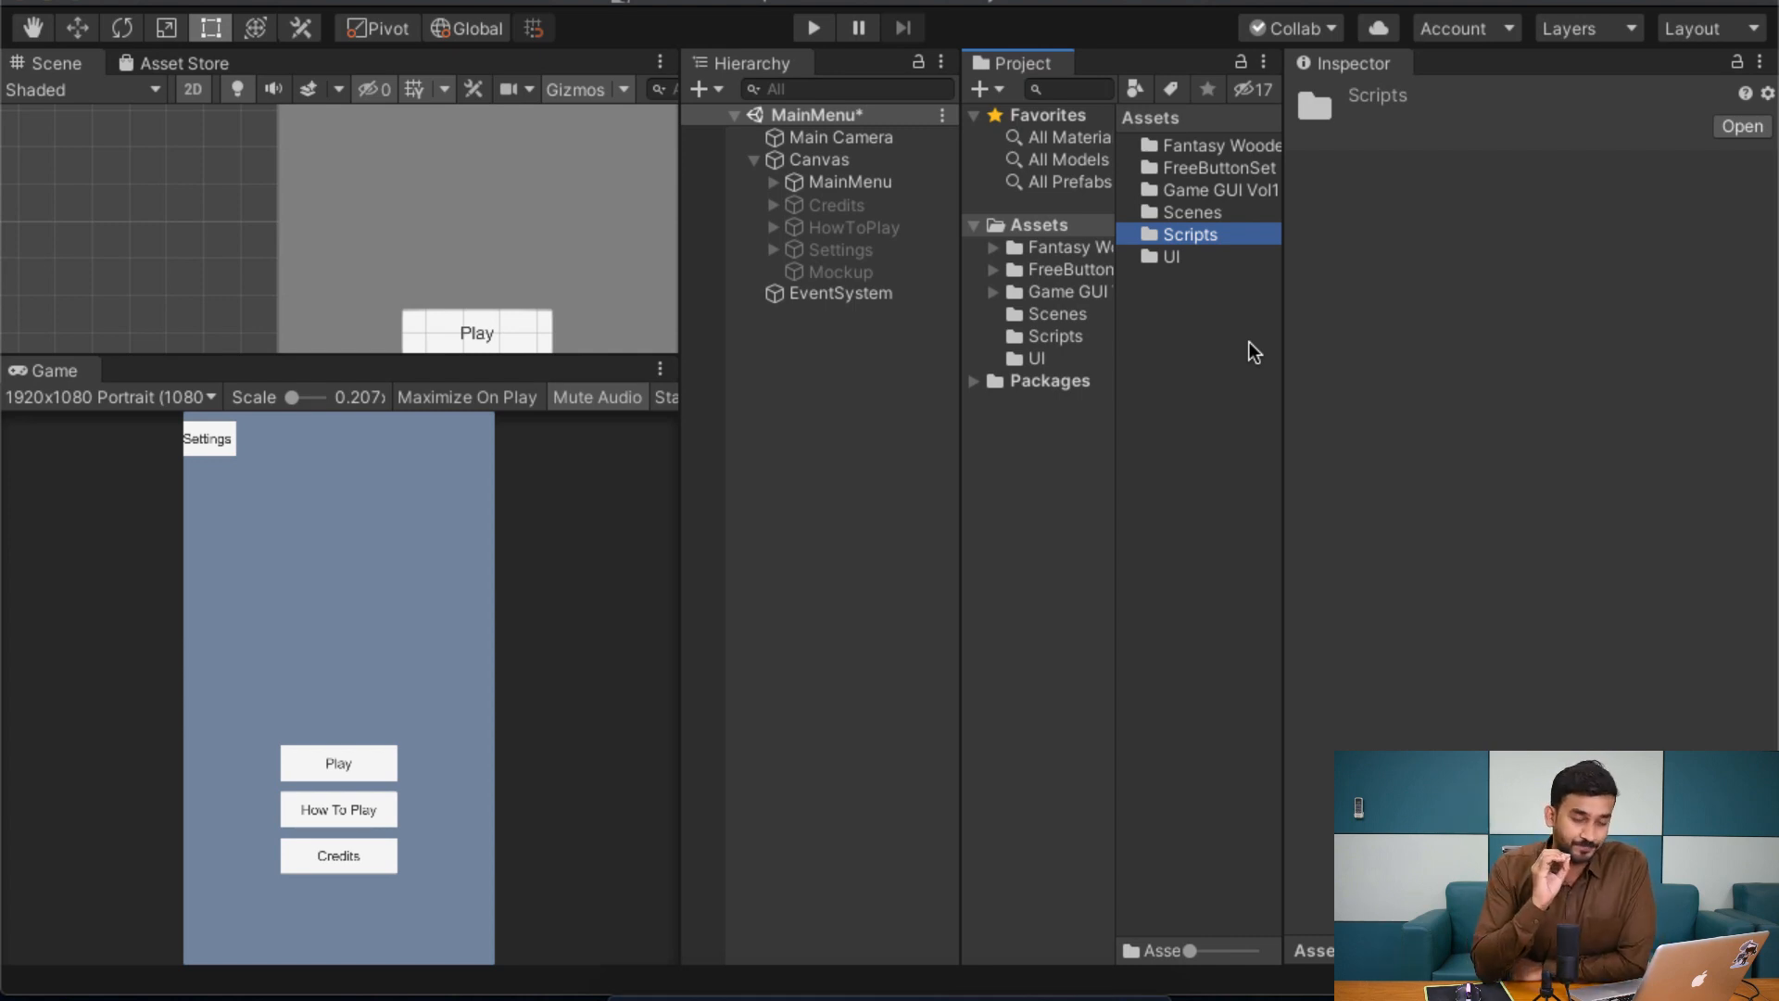
Step: Open the Scripts folder and create a C# script named MainMenuScript in it
double_click(1190, 235)
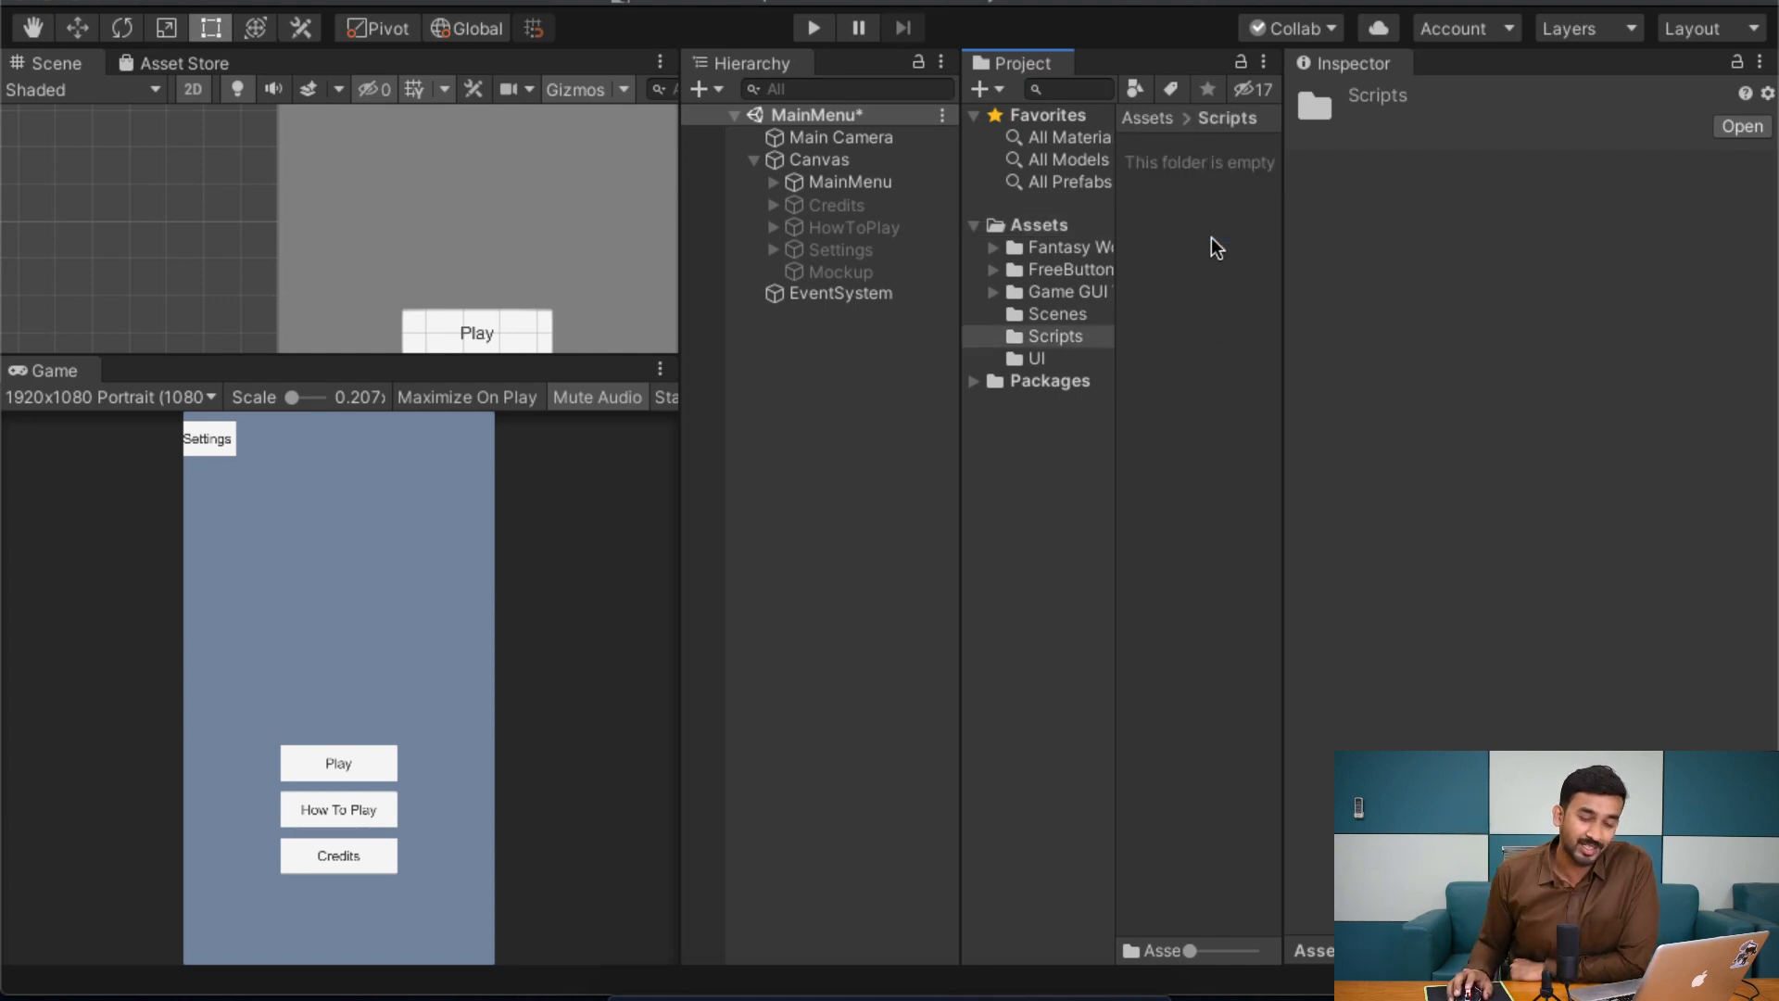
right_click(1156, 193)
mouse_move(1160, 208)
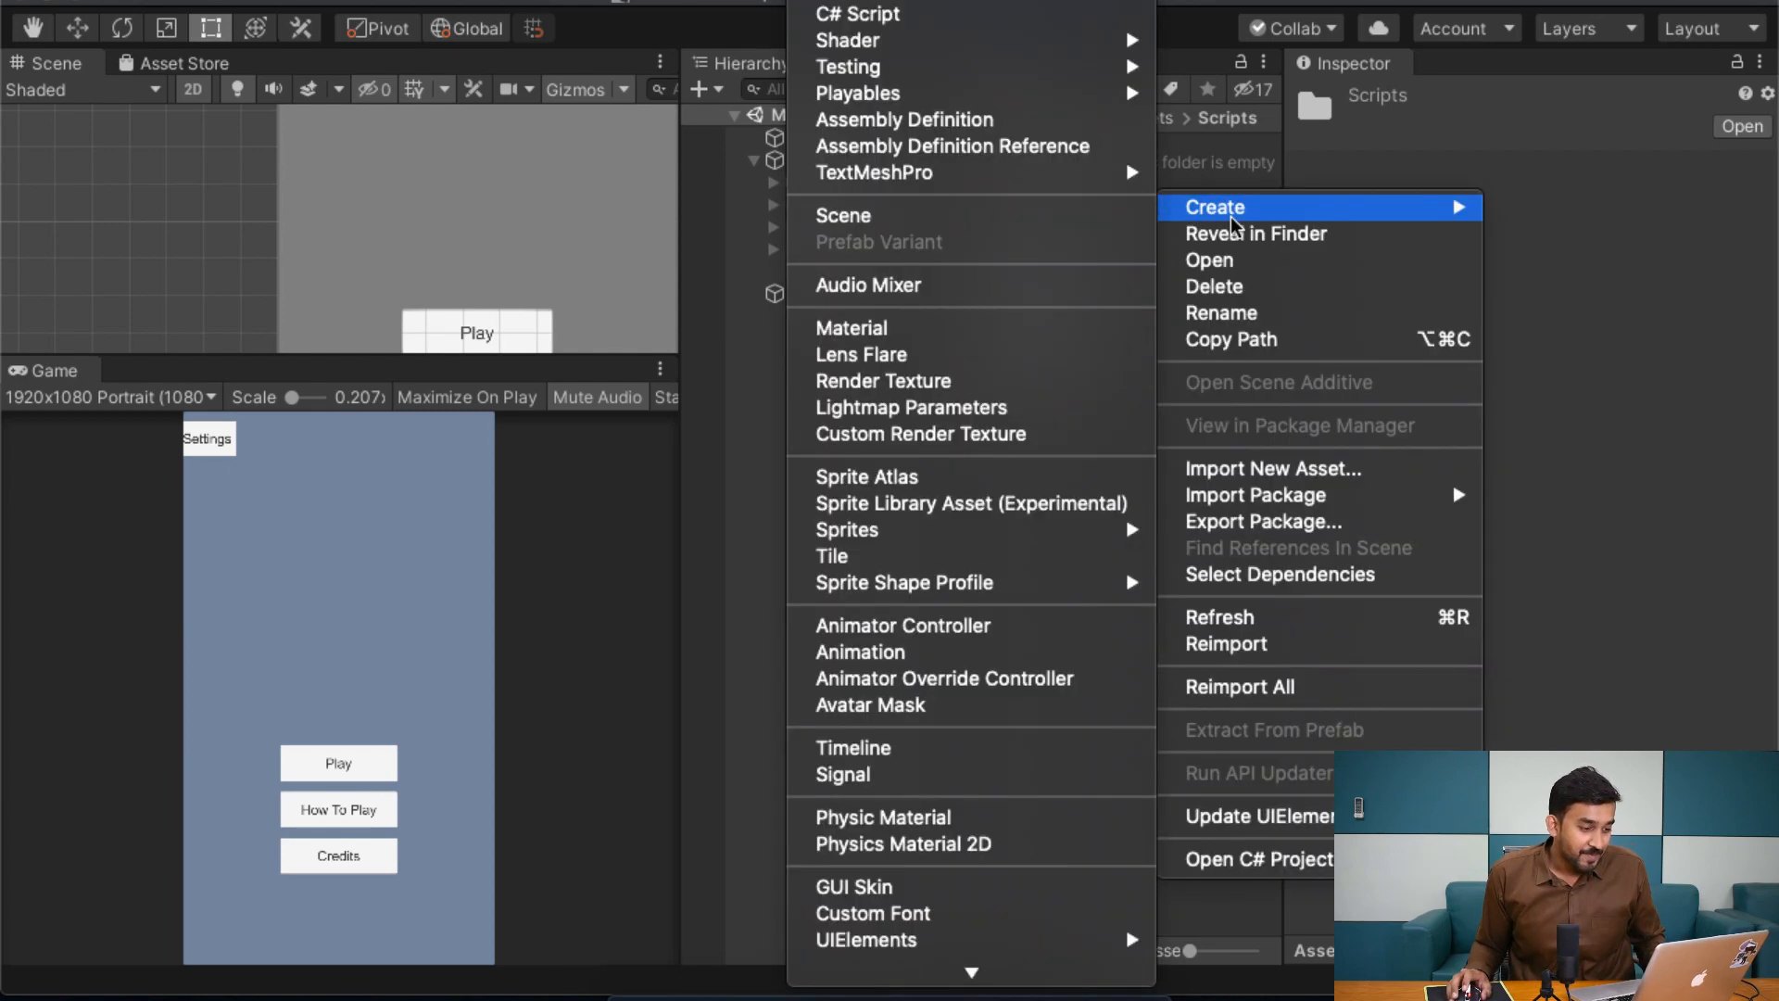
left_click(978, 28)
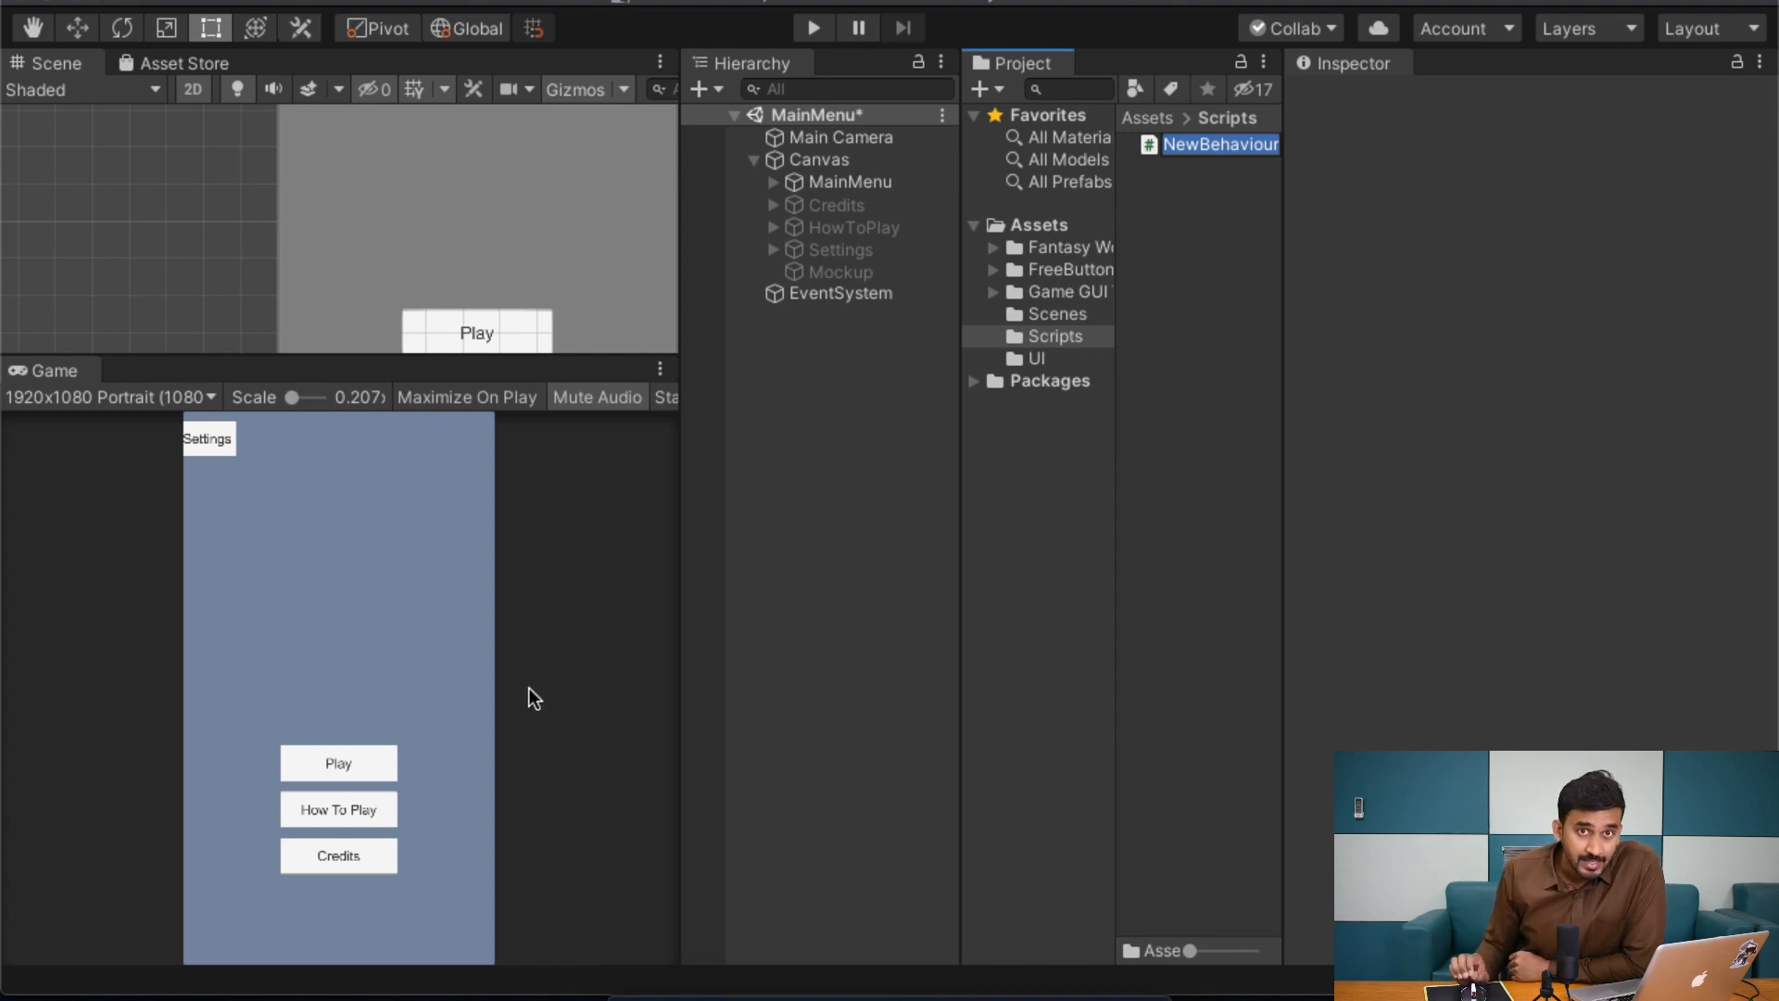
type("main")
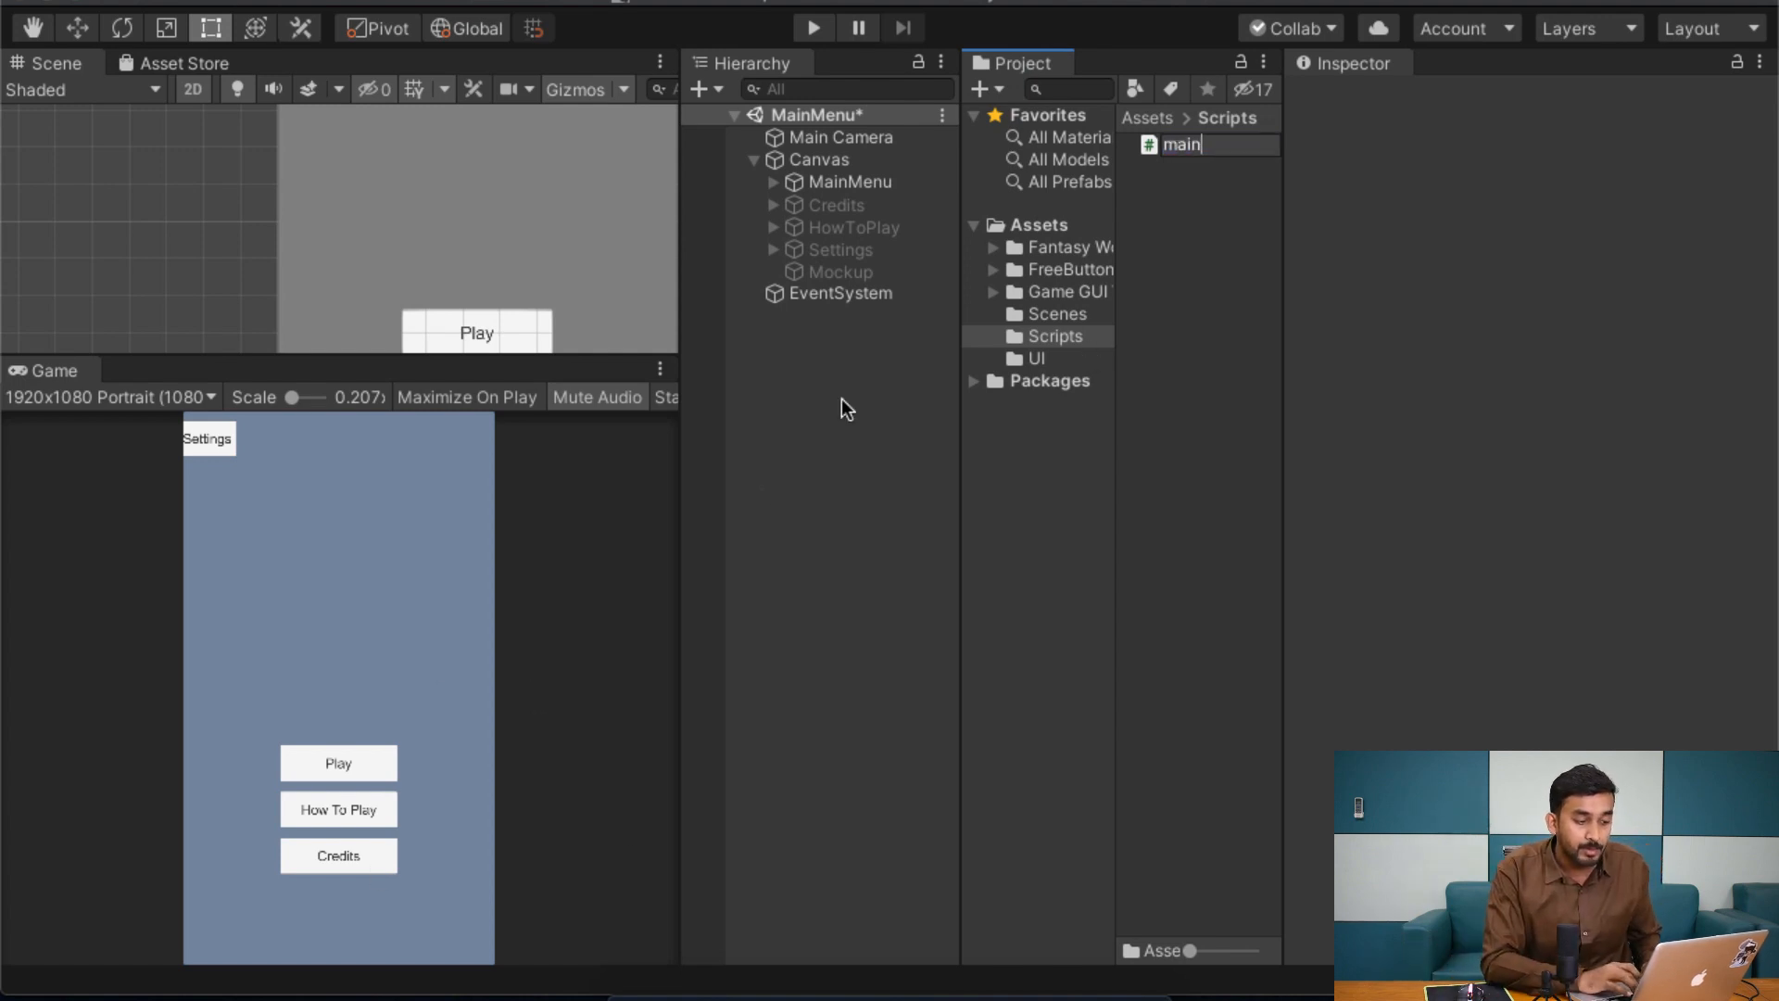
type("MenuScript")
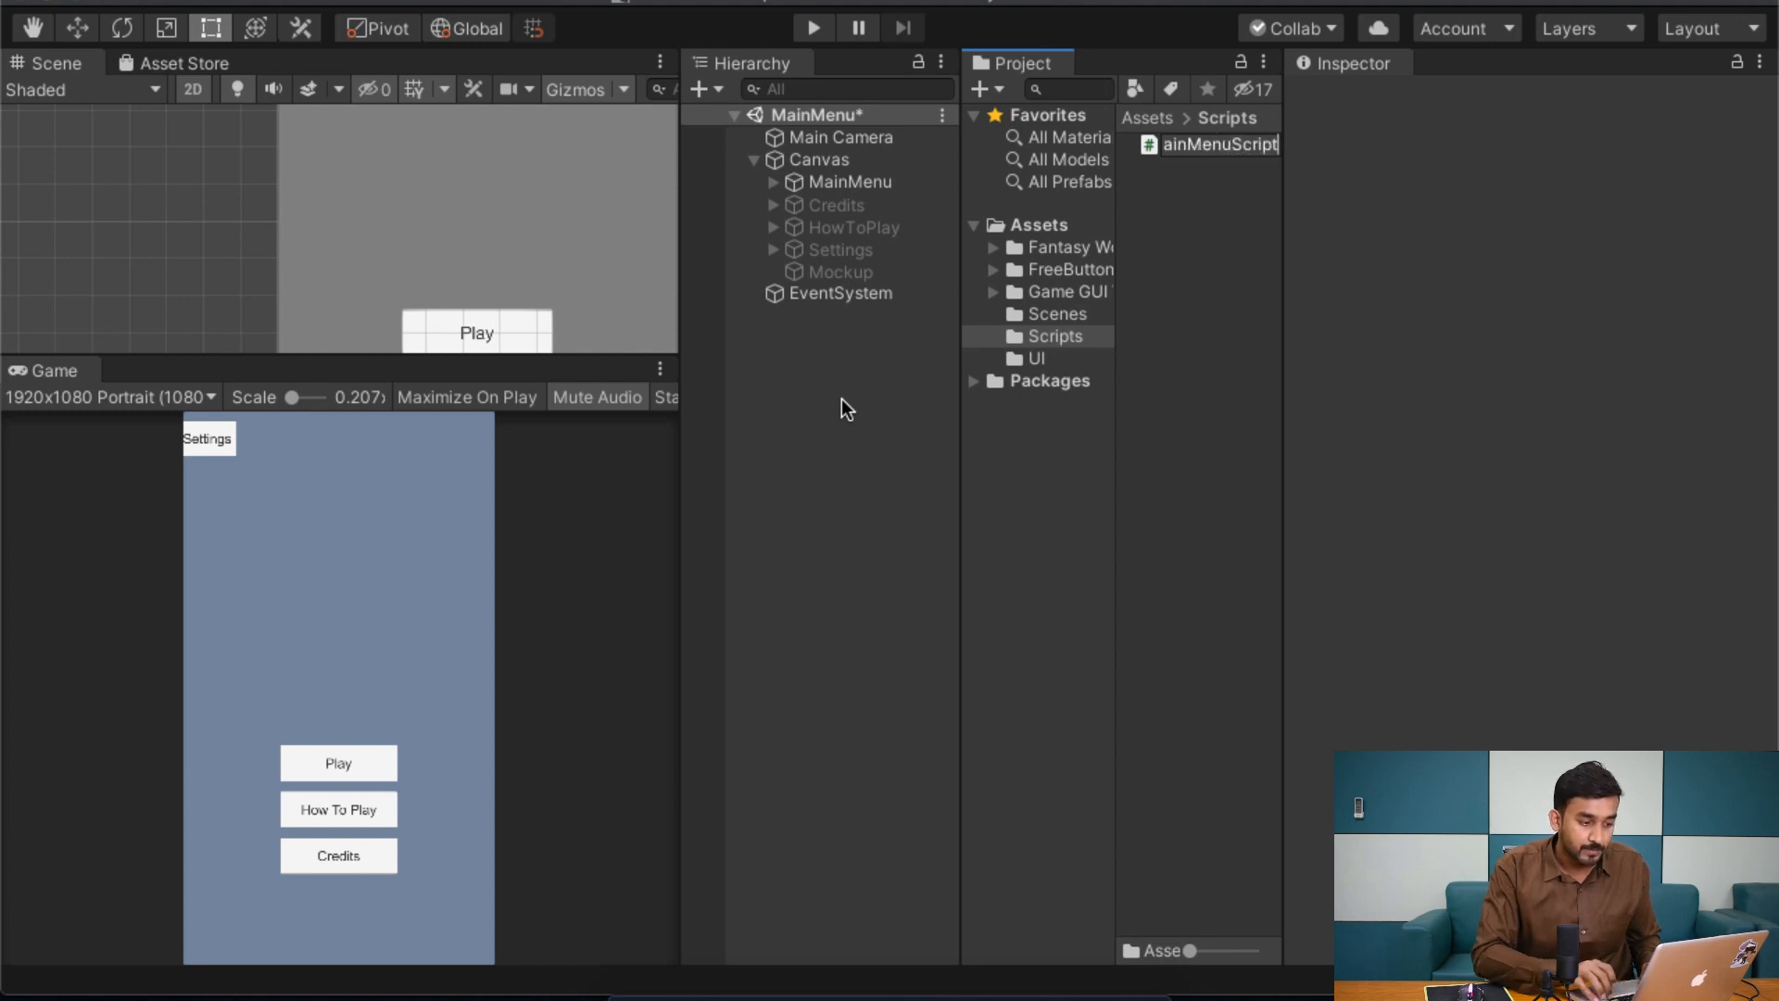
key("shift+Right")
type("M")
key("super+Right")
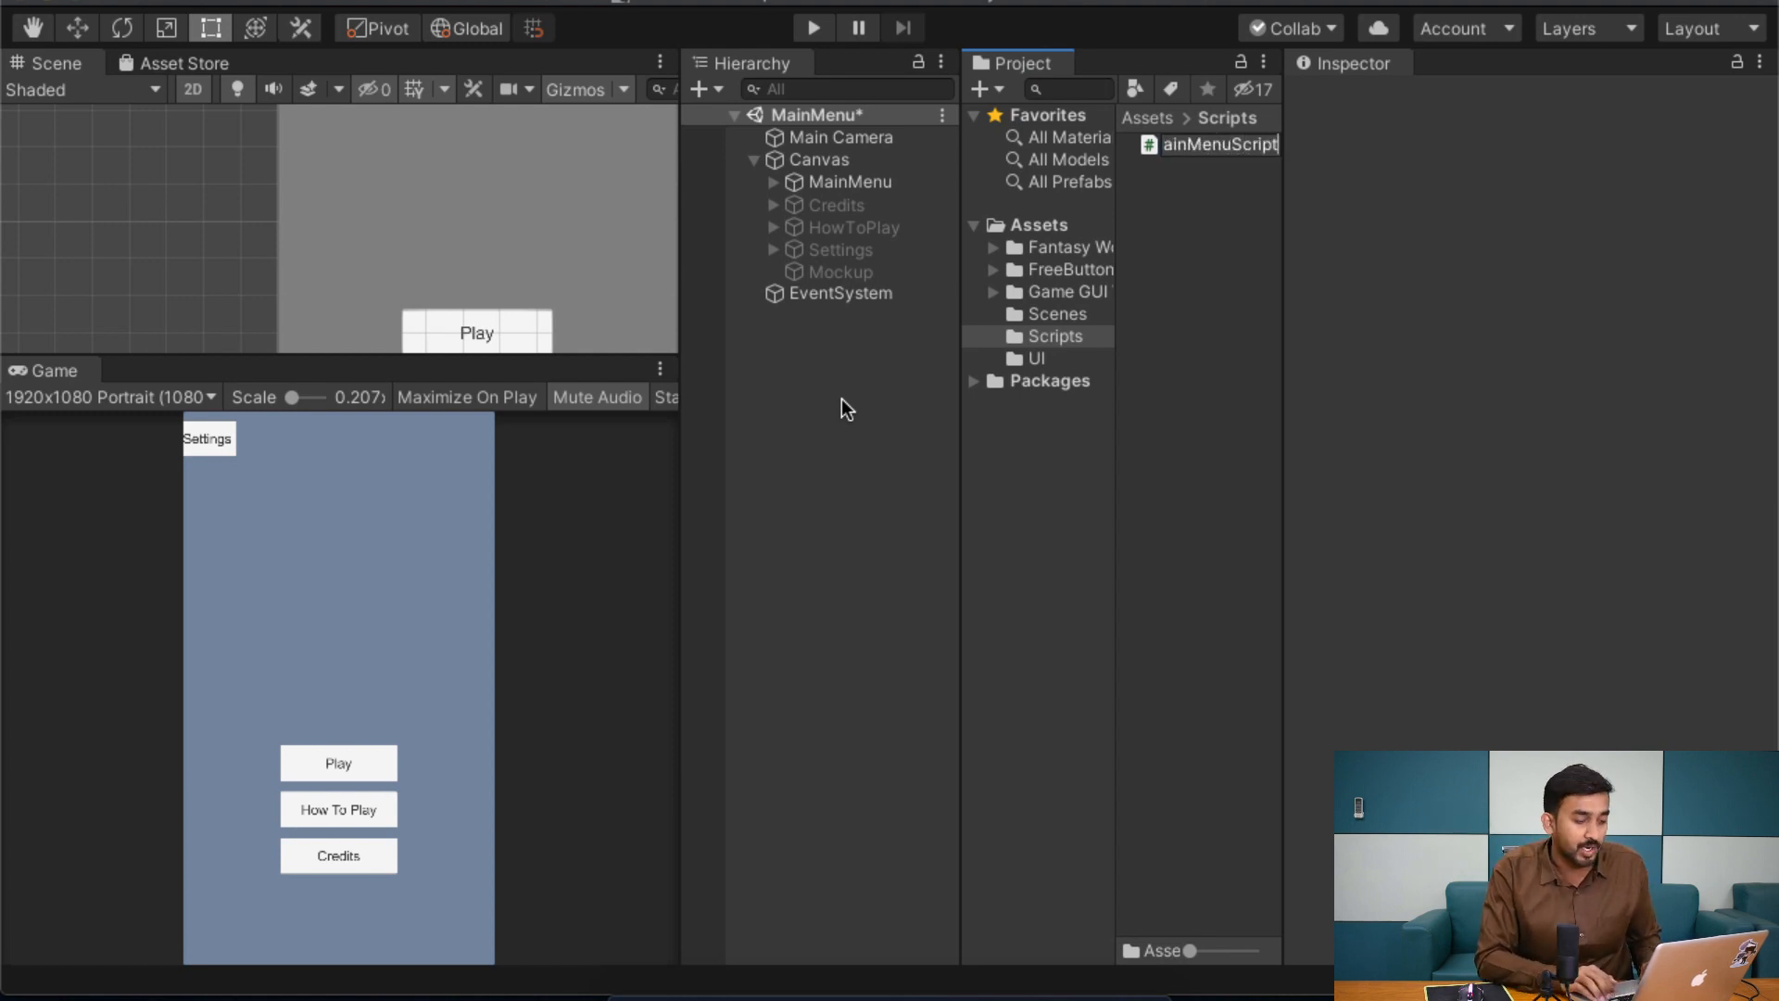
key("Return")
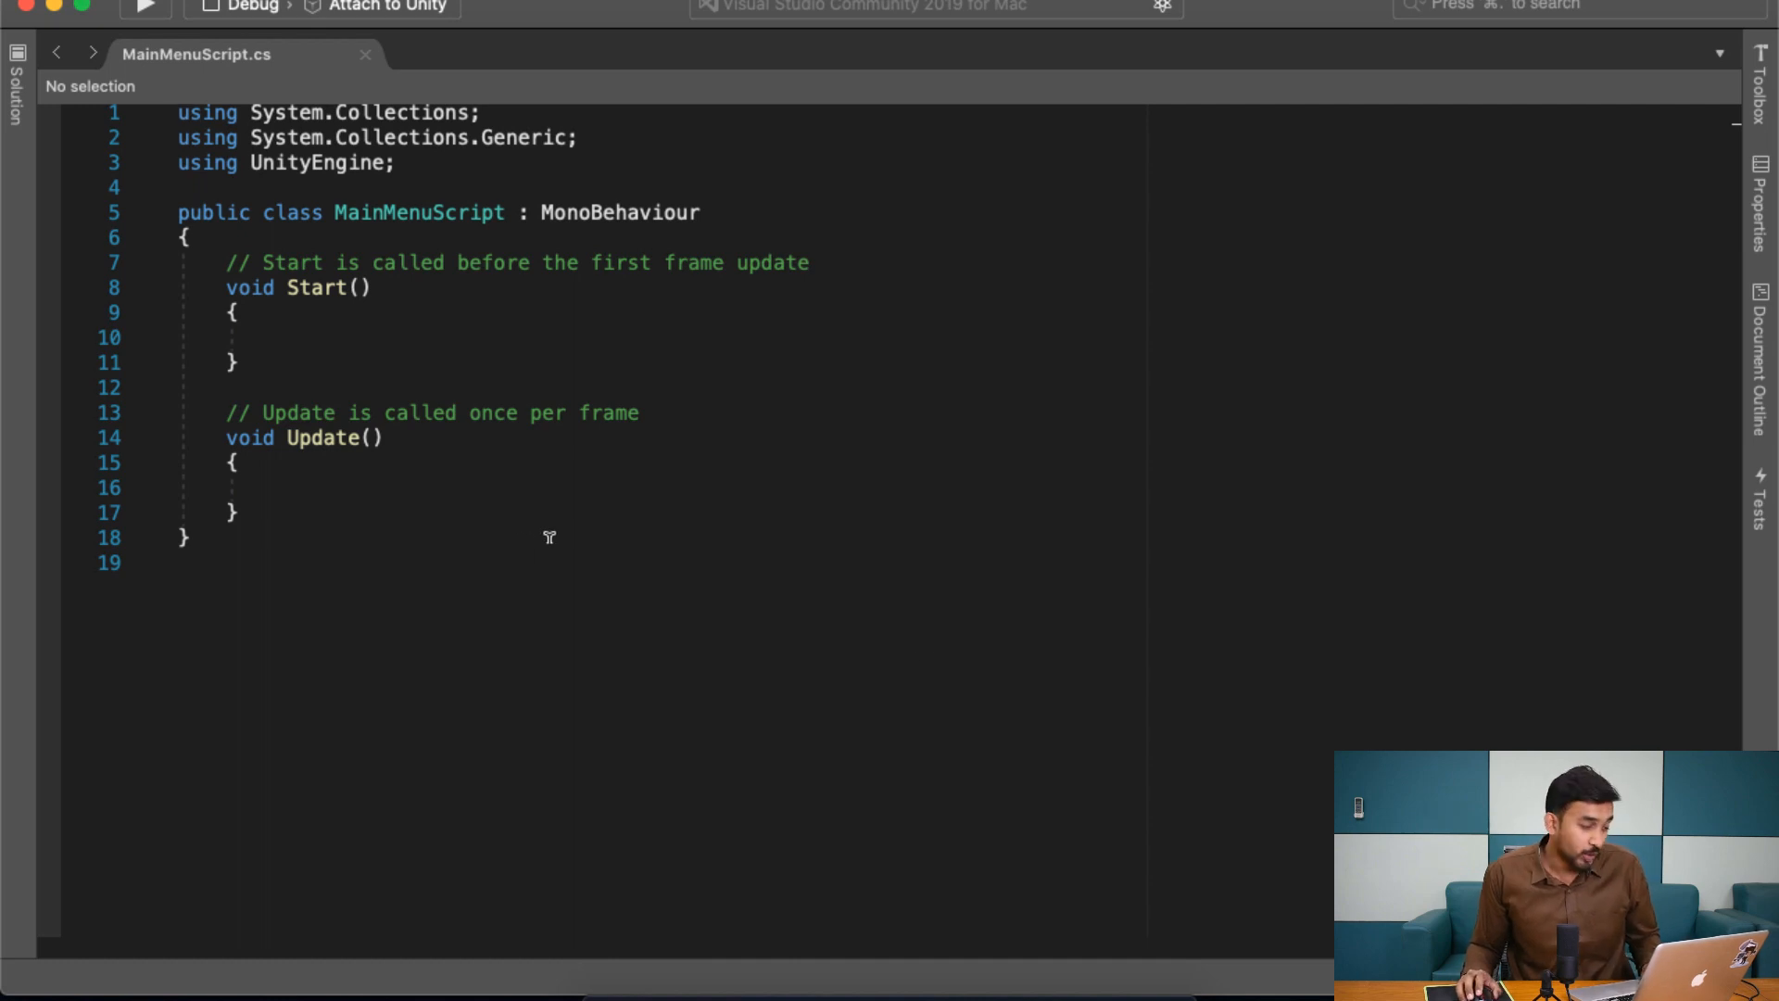
Step: In Visual Studio, delete the Update method and its comment from the MainMenuScript class and save the script
left_click_drag(264, 239, 356, 476)
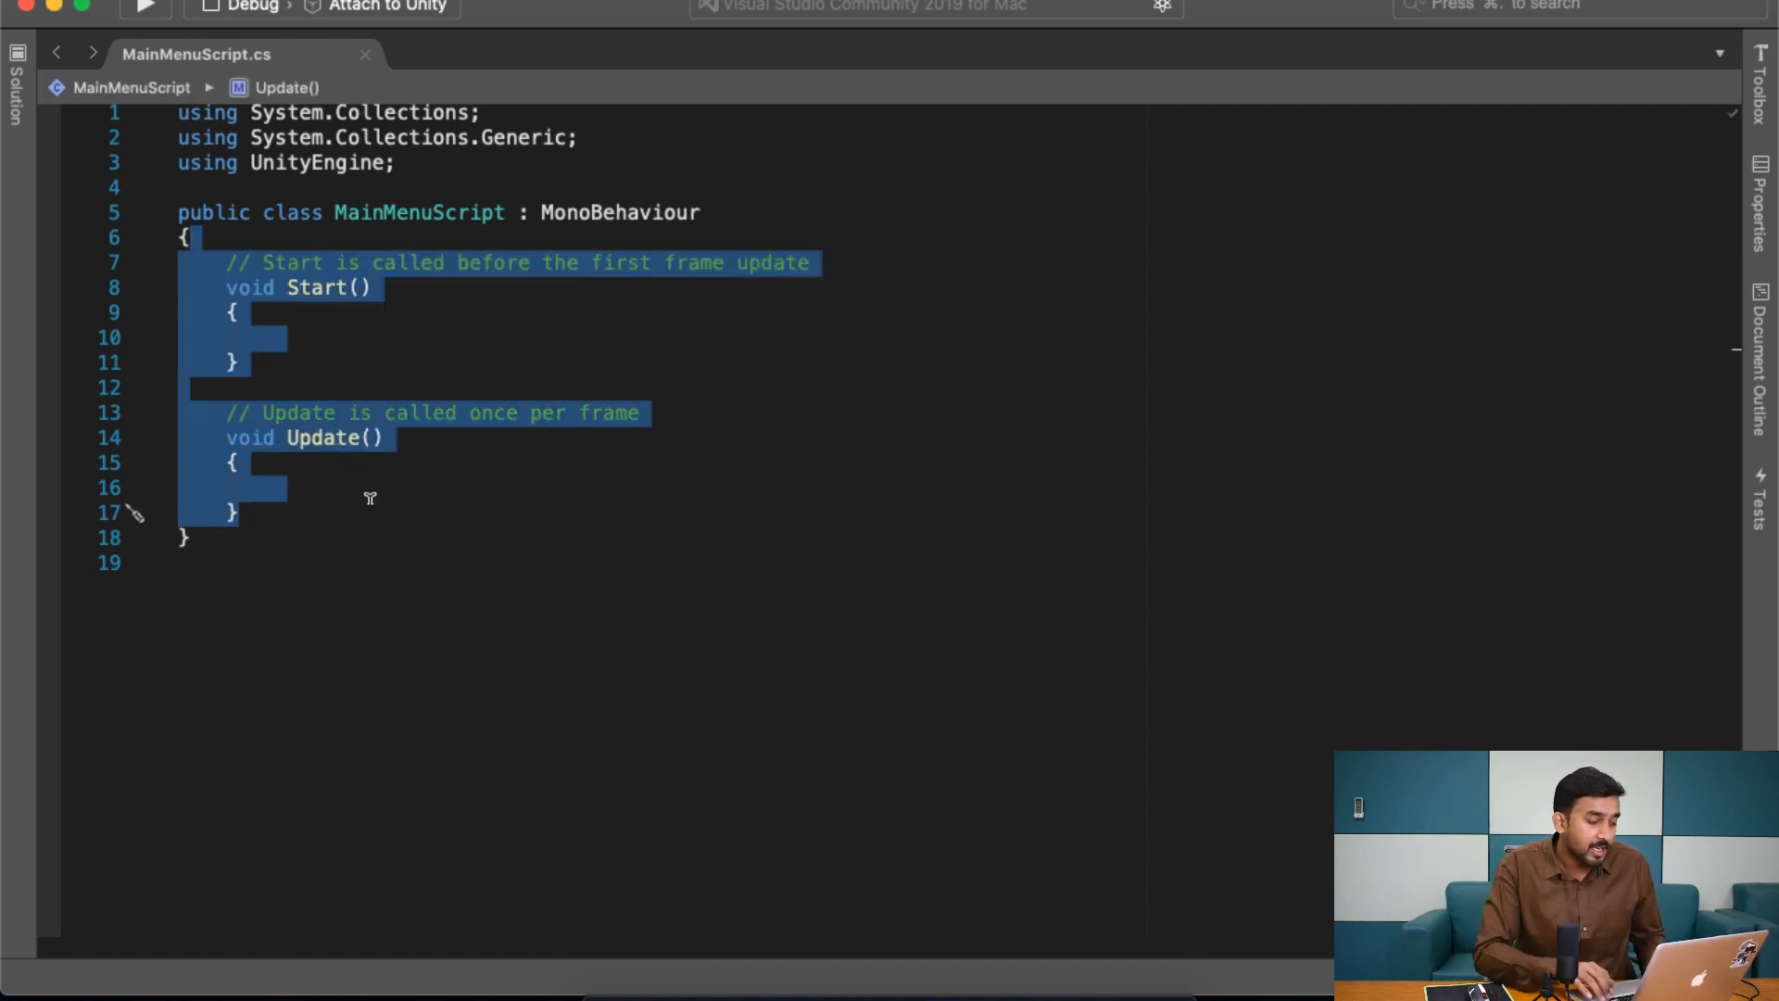
left_click(191, 512)
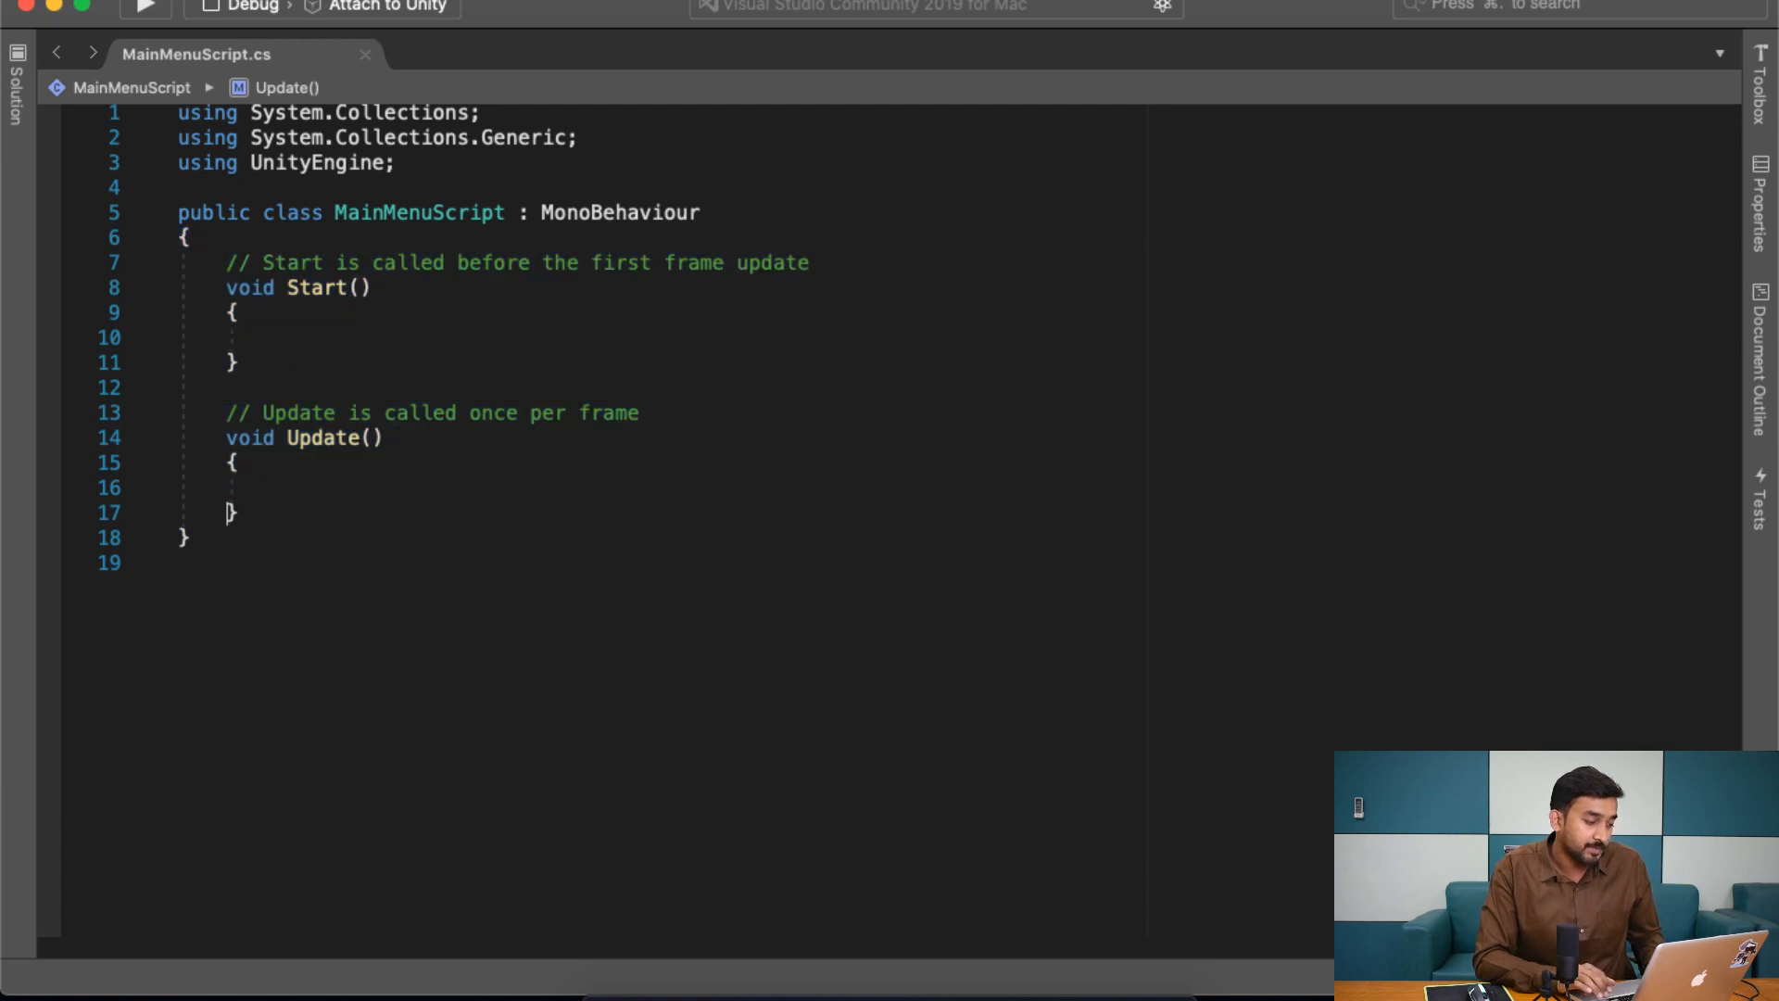
left_click_drag(230, 512, 229, 387)
key("BackSpace")
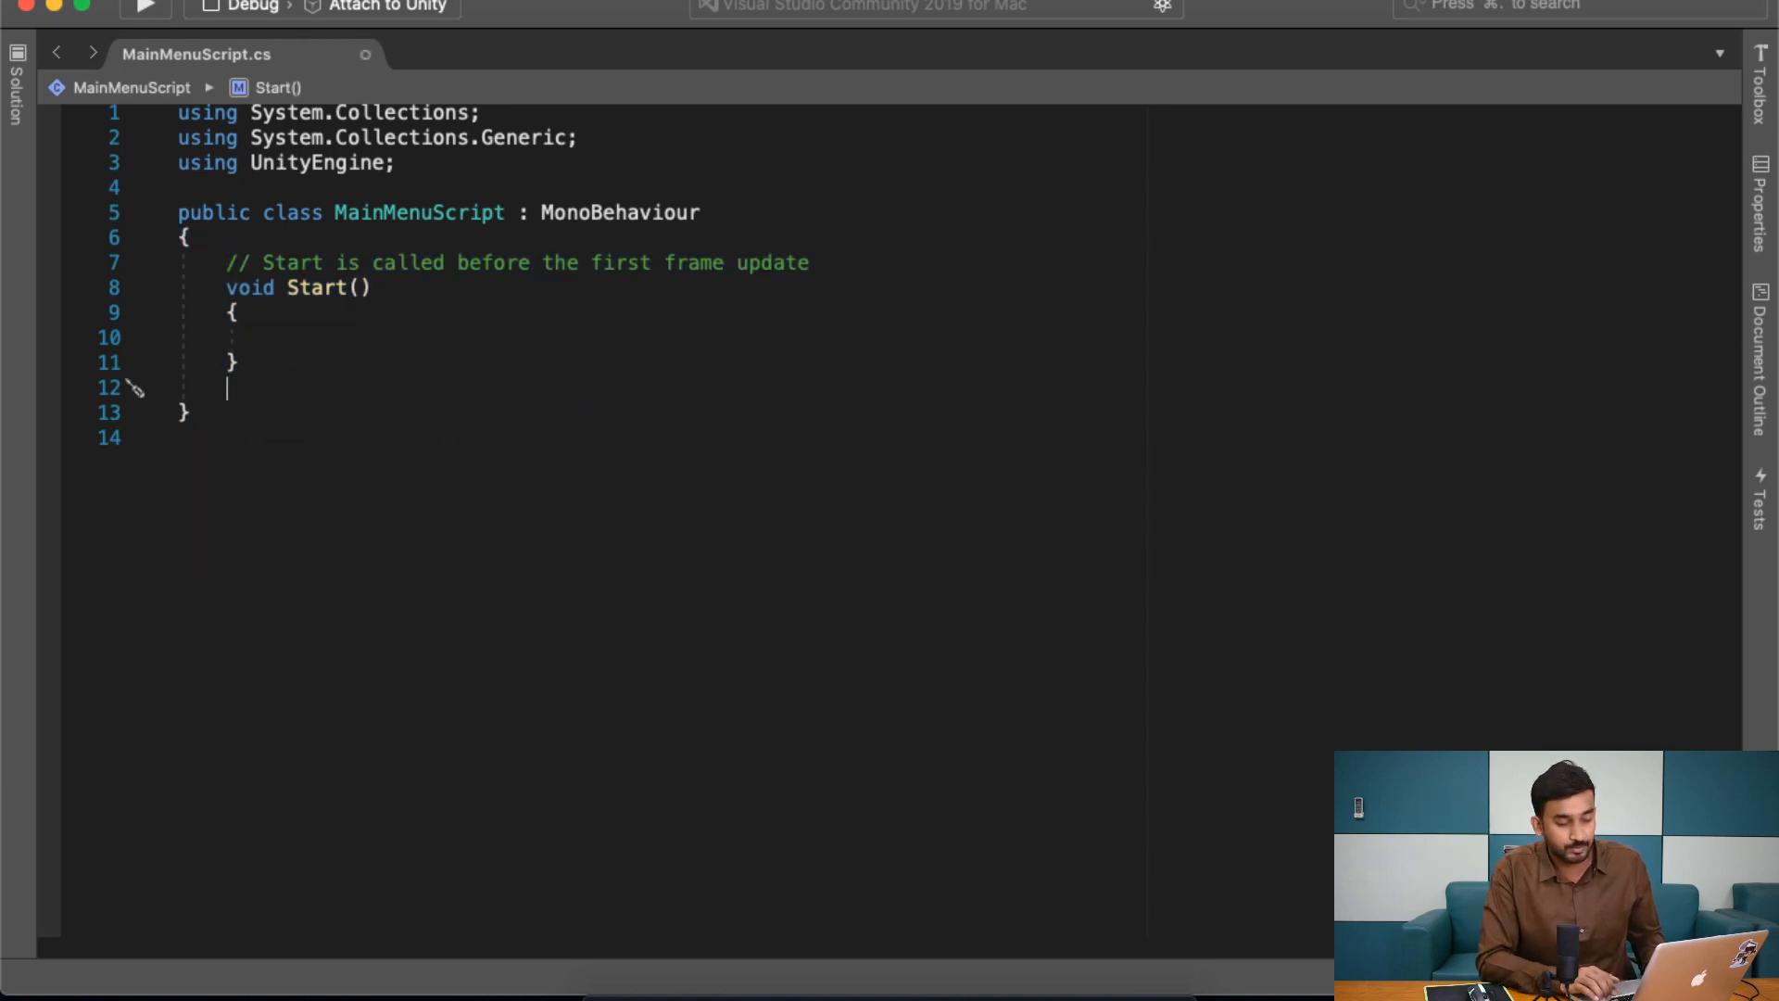
key("shift+super+Left")
key("BackSpace")
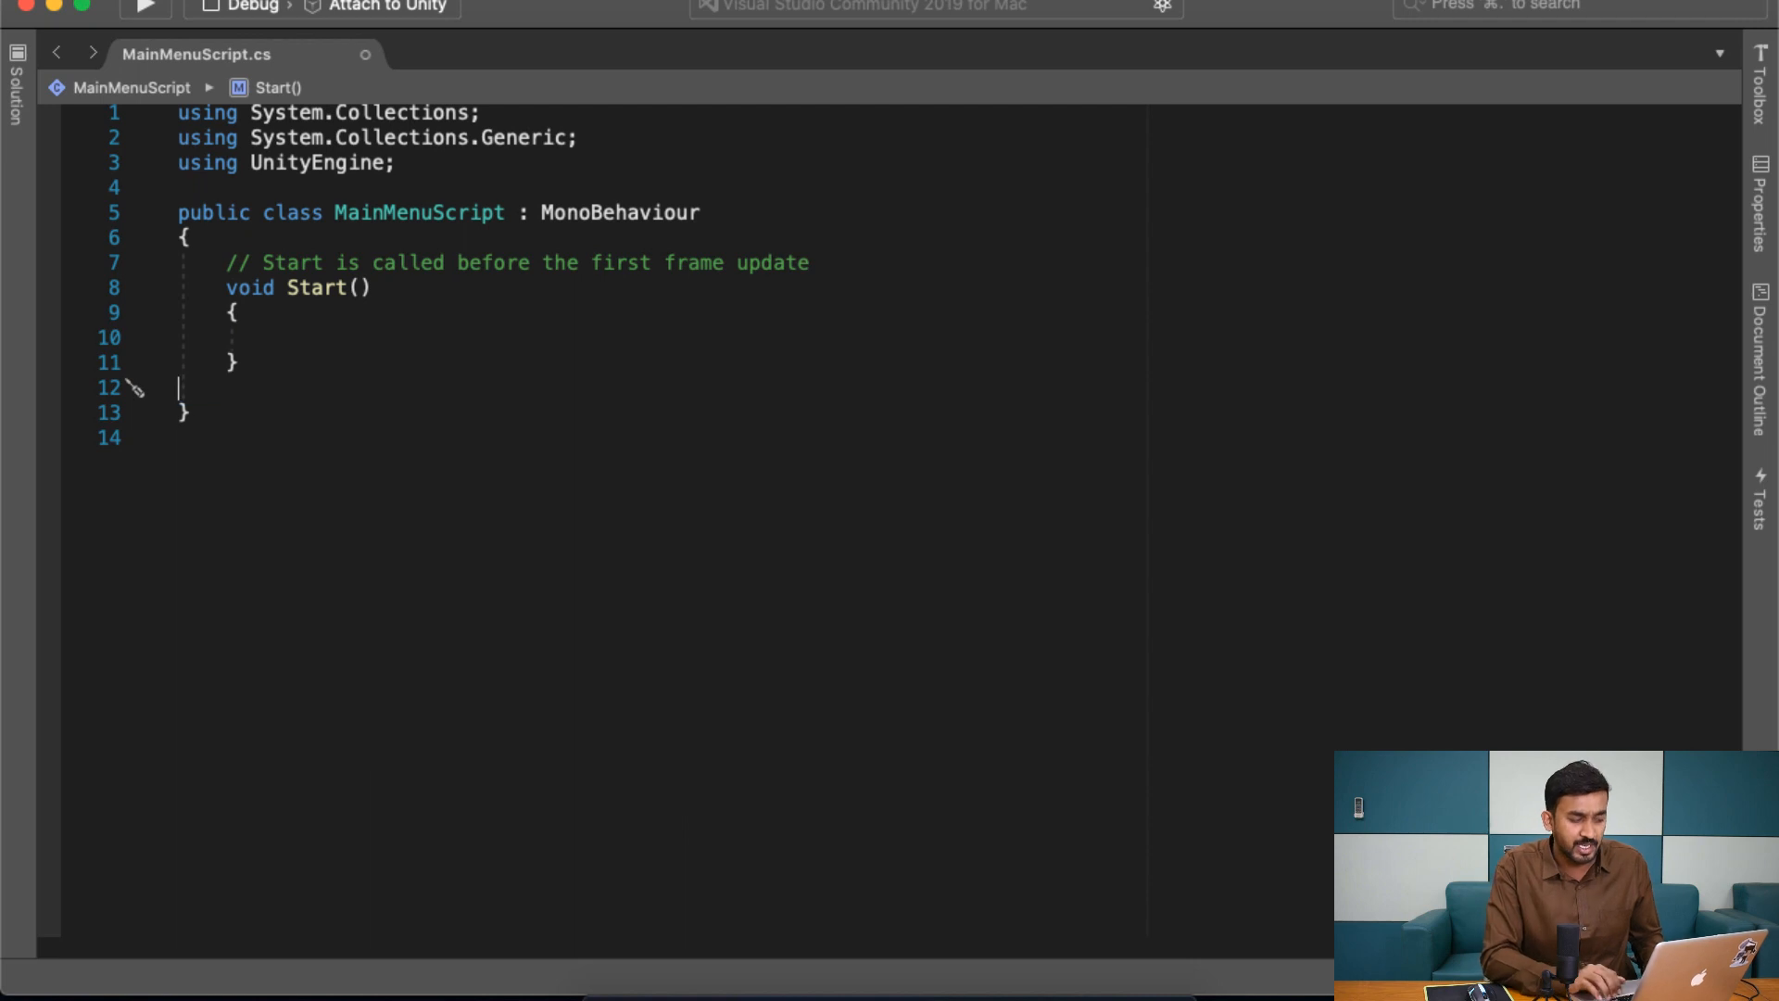
key("super+s")
Step: Place the text cursor at the start of the MainMenuScript class declaration line
key("Up")
key("Up")
key("Up")
key("Up")
key("Up")
key("Up")
key("Up")
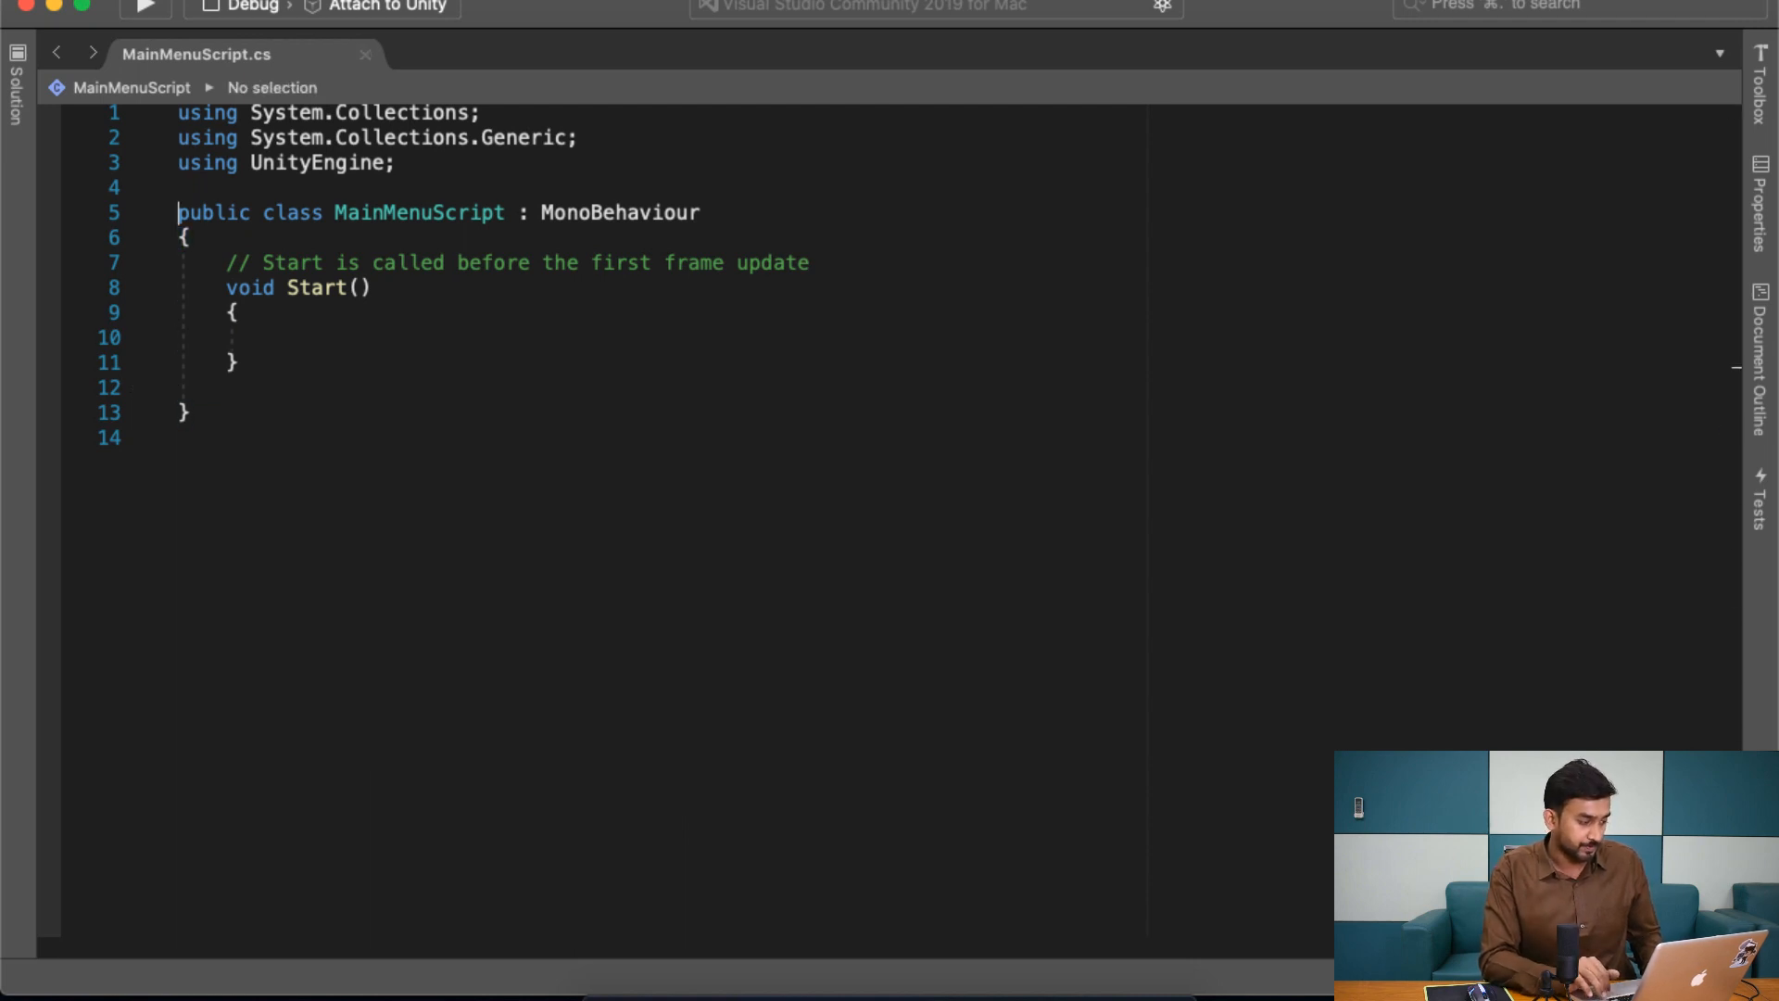